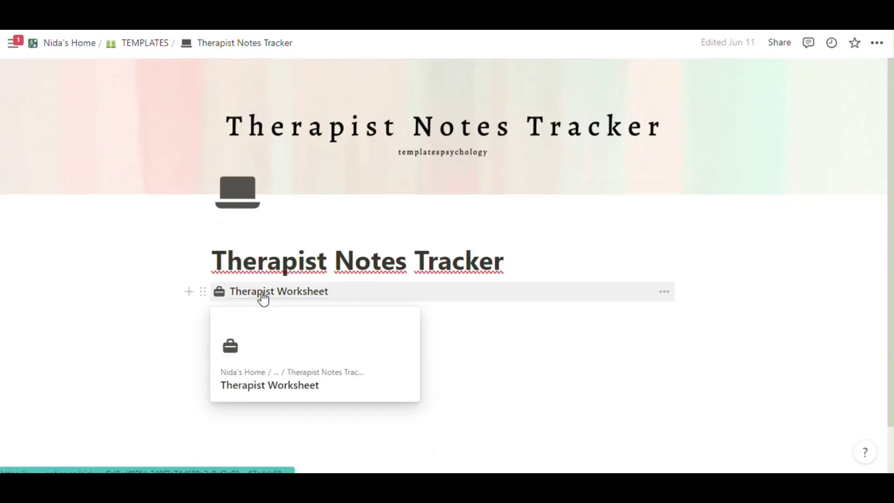
Open the Therapist Worksheet page and scroll through its clients table
click(263, 298)
scroll(268, 229, down, 4)
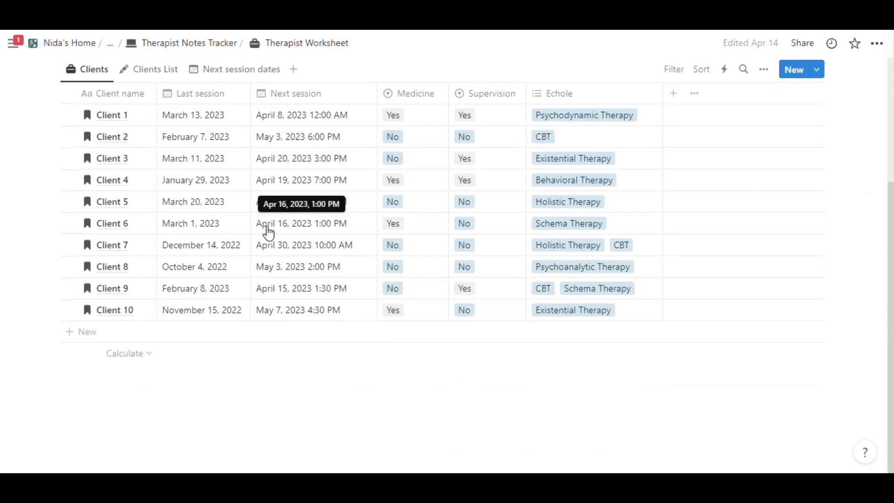
scroll(267, 231, up, 4)
Open Client 1 in side peek, type a sample title, then restore it to 'Client 1'
click(130, 292)
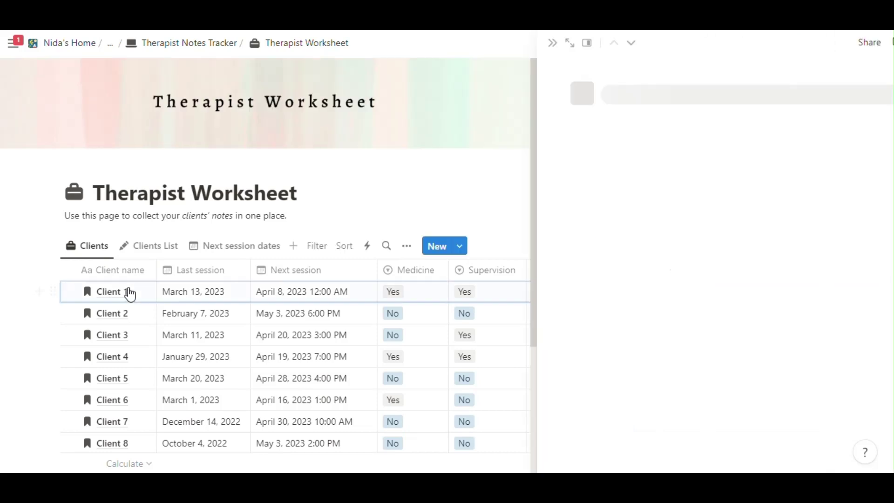
drag(598, 87, 523, 89)
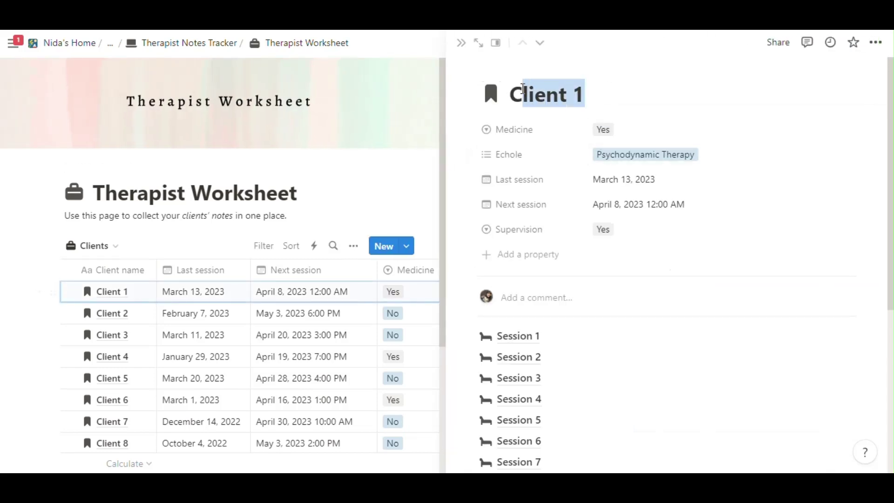
text(You can)
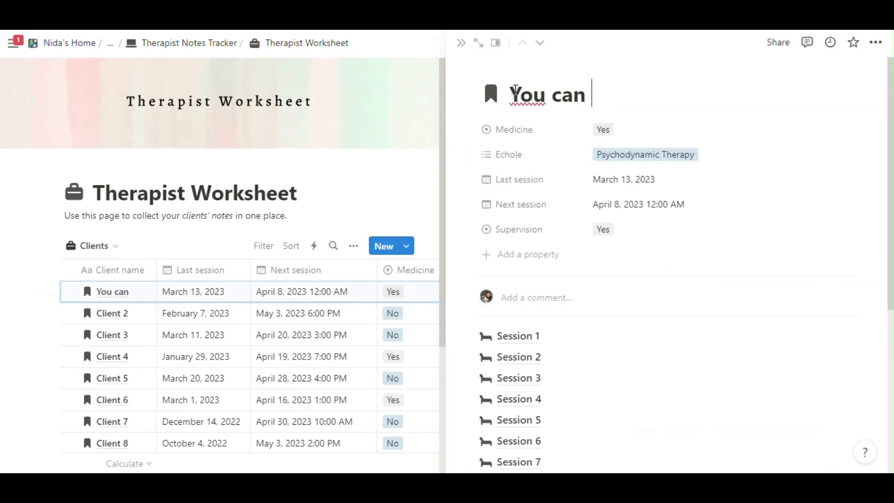
text( write)
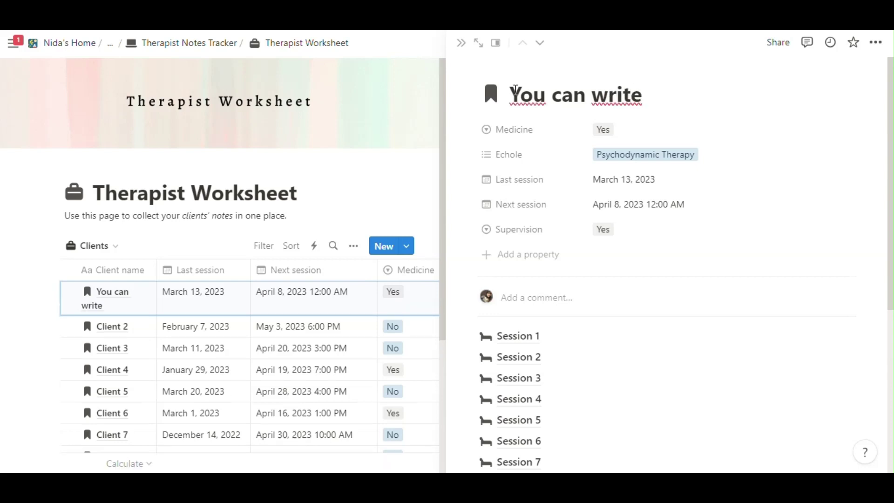
text( client's name)
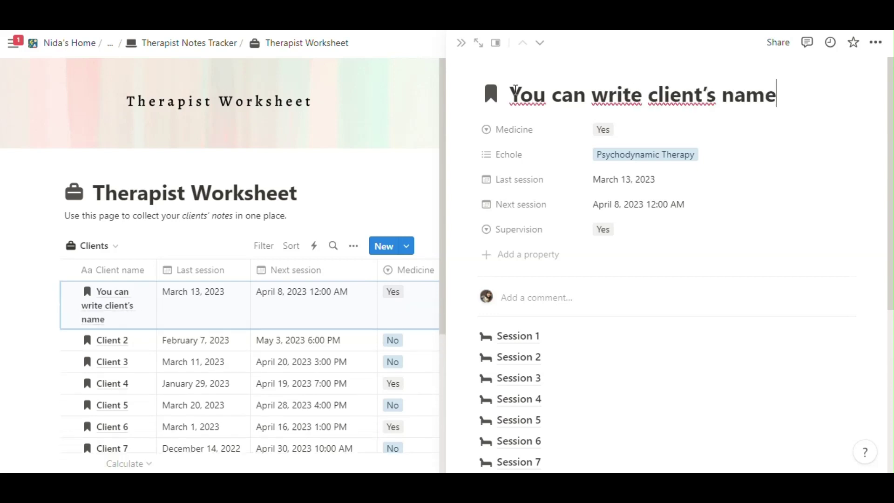
text( if you want)
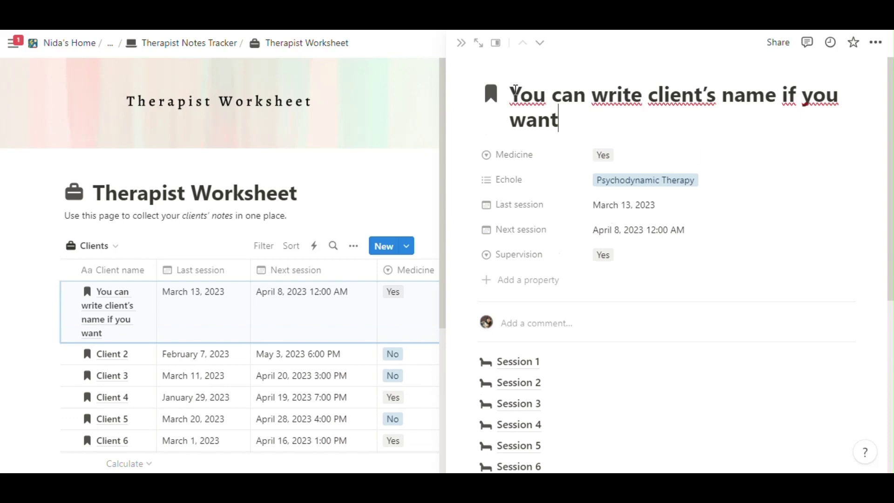
text(:))
key(ctrl+a)
text(Clien)
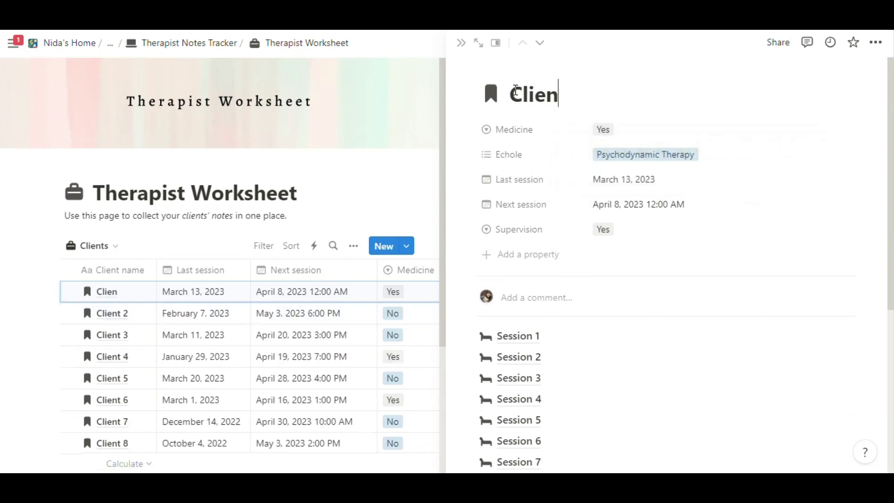
Change Client 1's Echole tag from Psychodynamic Therapy to Psychoanalytic Therapy
click(634, 157)
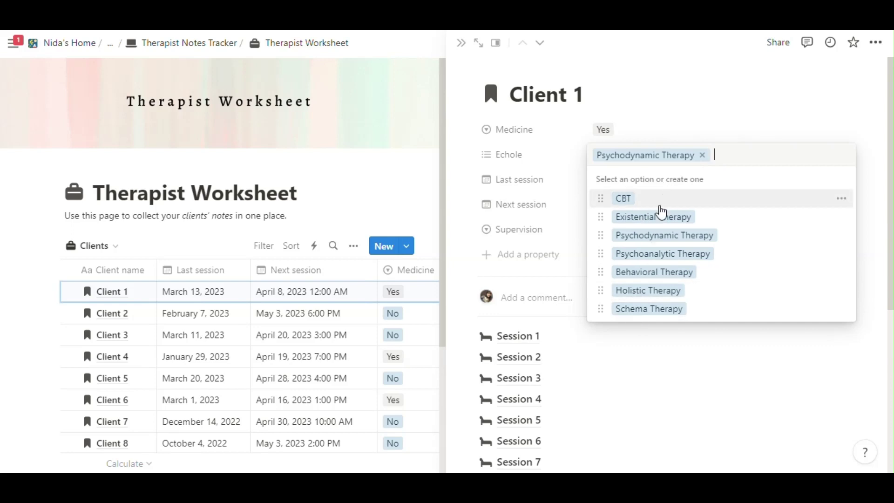
text(select the echole you wor)
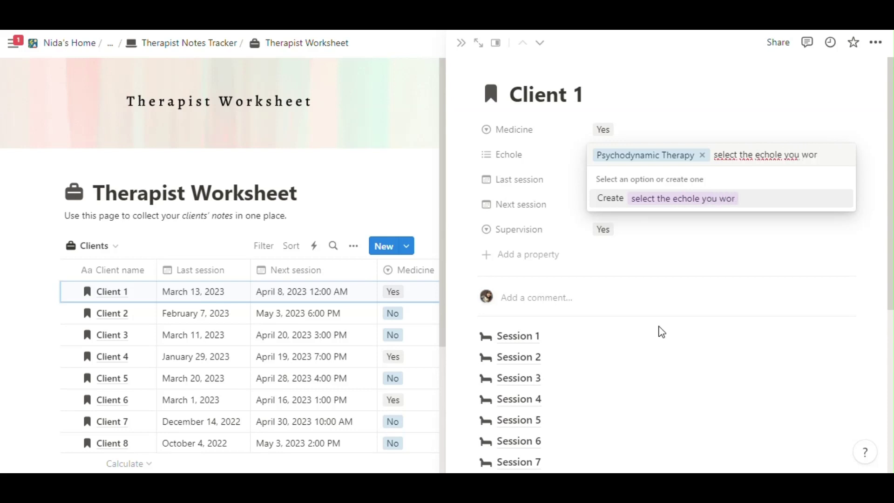
key(BackSpace)
key(BackSpace)
key(BackSpace)
key(BackSpace)
key(BackSpace)
key(BackSpace)
key(BackSpace)
key(BackSpace)
key(BackSpace)
key(BackSpace)
key(BackSpace)
key(BackSpace)
key(BackSpace)
key(BackSpace)
key(BackSpace)
key(BackSpace)
key(BackSpace)
key(BackSpace)
key(BackSpace)
key(BackSpace)
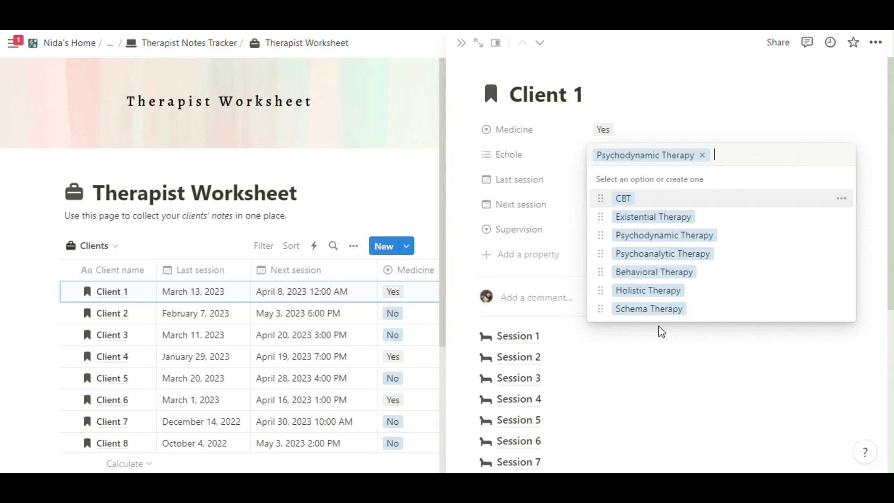
click(672, 256)
click(703, 155)
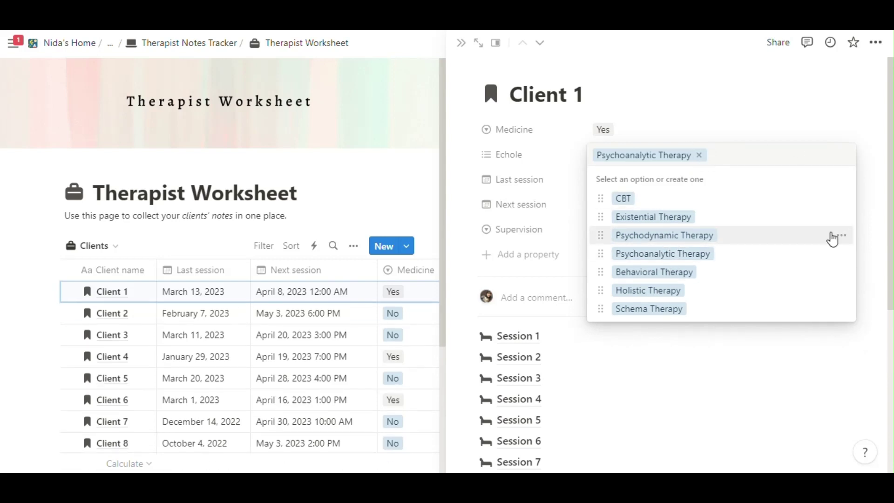
click(698, 361)
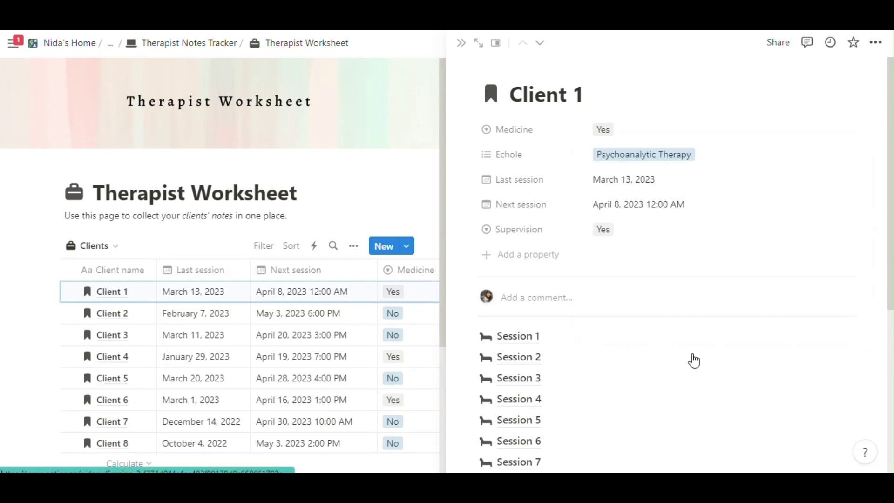
Set Last session to March 14, 2023 and Next session to April 14, 2023
click(613, 180)
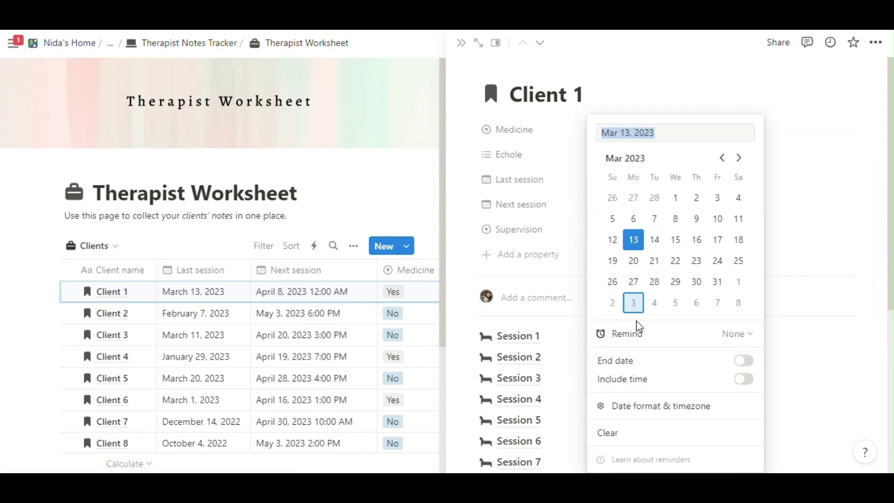
click(655, 243)
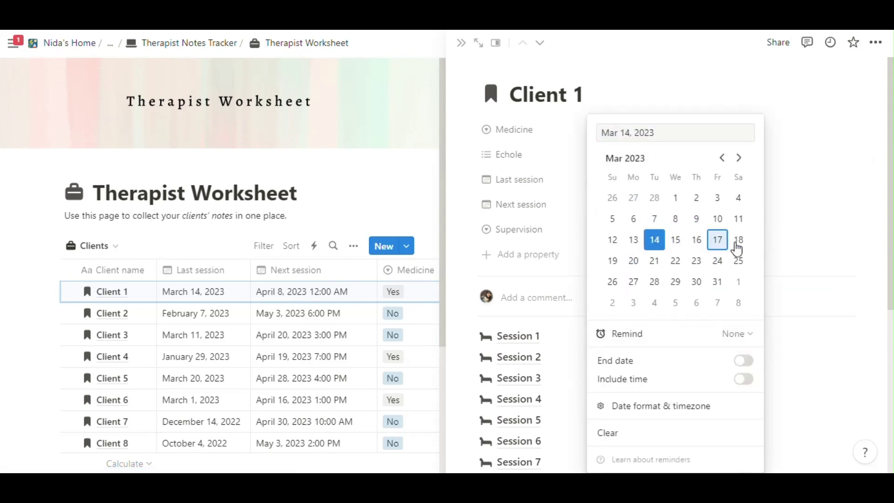
click(784, 289)
click(637, 215)
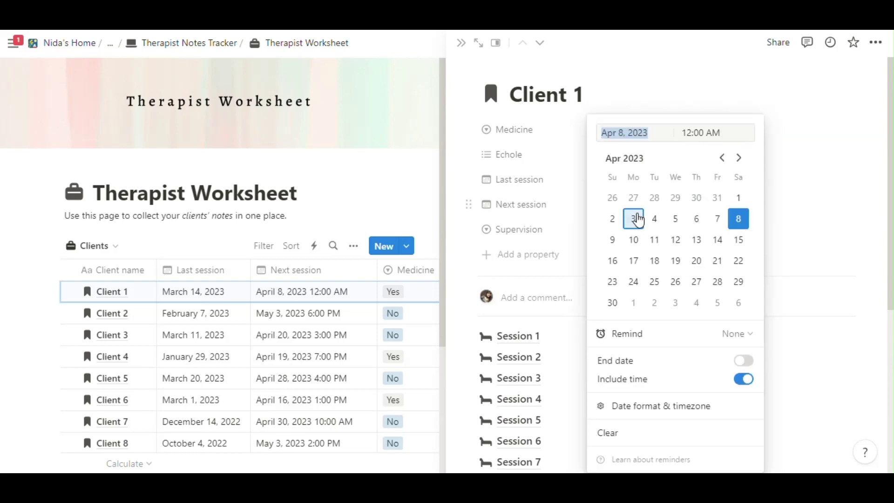
click(717, 239)
click(812, 291)
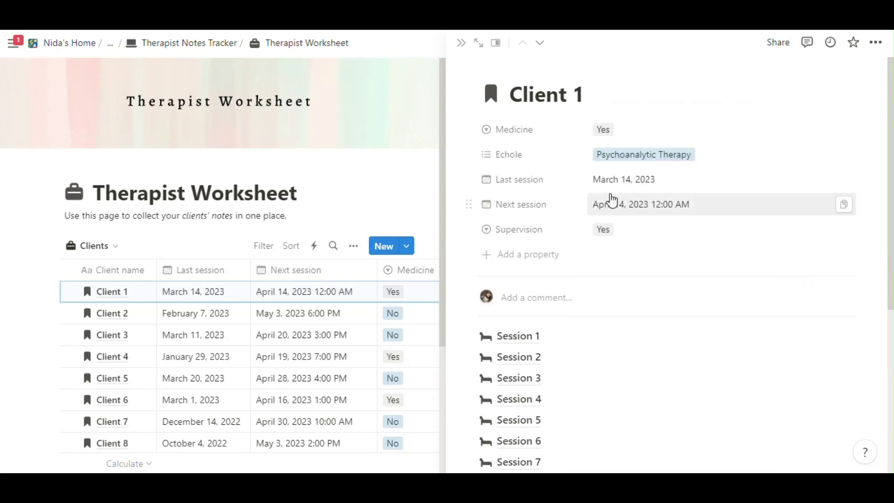
Toggle Client 1's Supervision to No and back to Yes
click(619, 235)
click(631, 292)
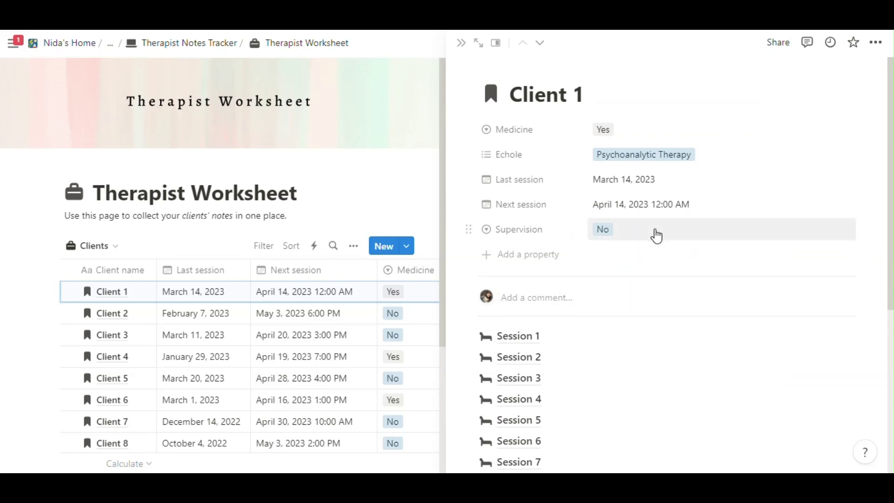
click(652, 233)
click(628, 273)
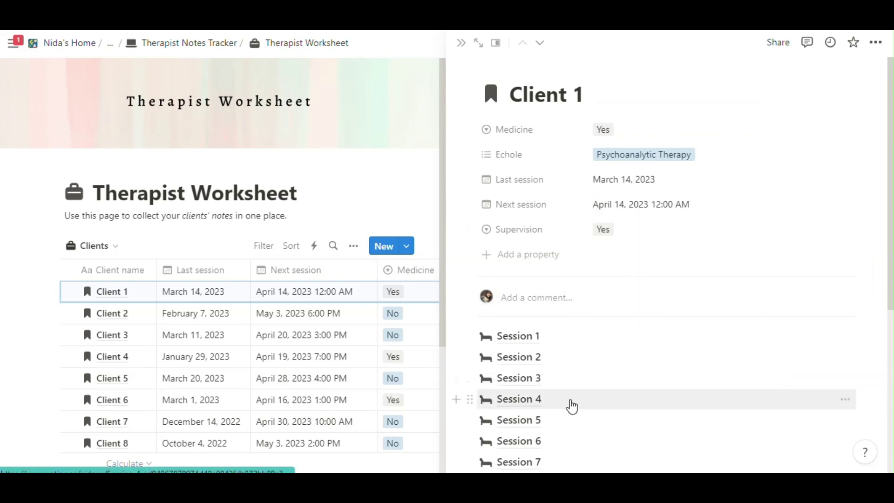
scroll(569, 405, down, 6)
scroll(569, 405, up, 3)
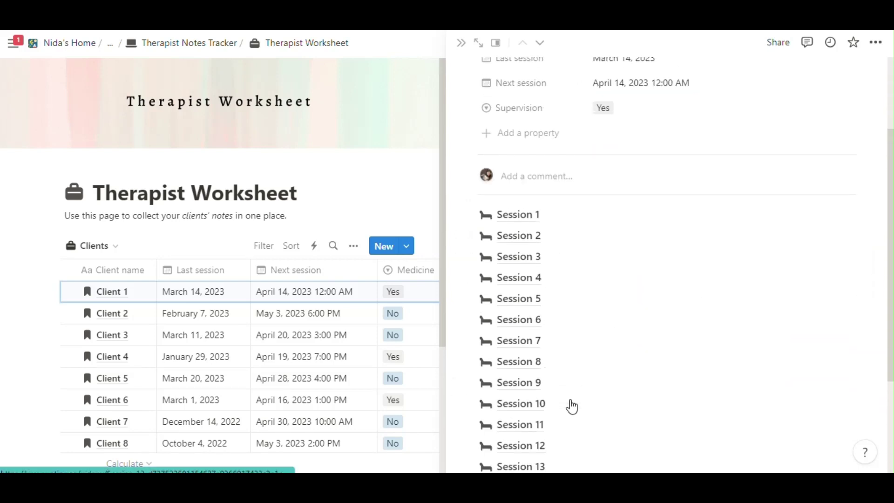
Open Session 1 from the peek as a full page and scroll through it
click(517, 213)
click(479, 43)
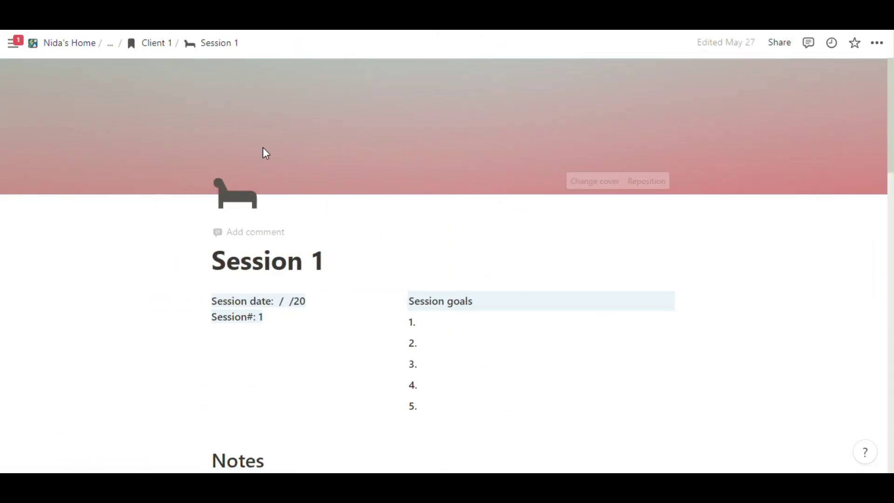
scroll(324, 274, down, 15)
scroll(325, 277, down, 5)
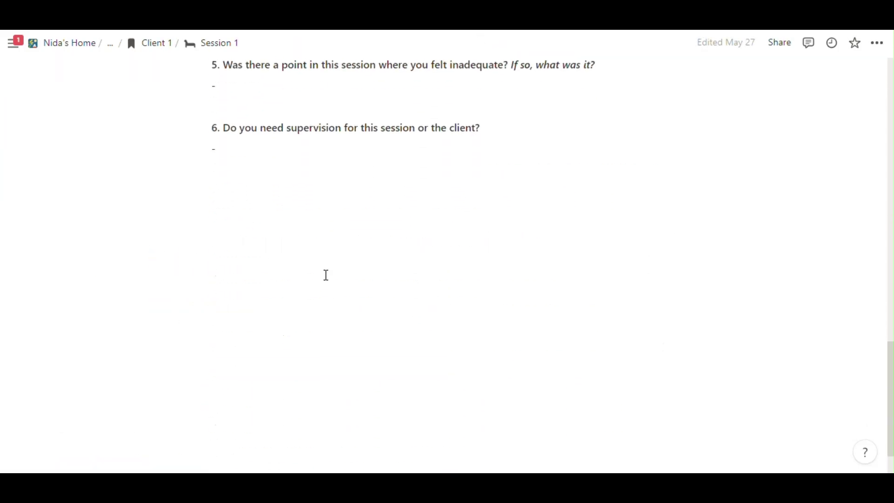
scroll(325, 274, up, 20)
scroll(288, 352, down, 1)
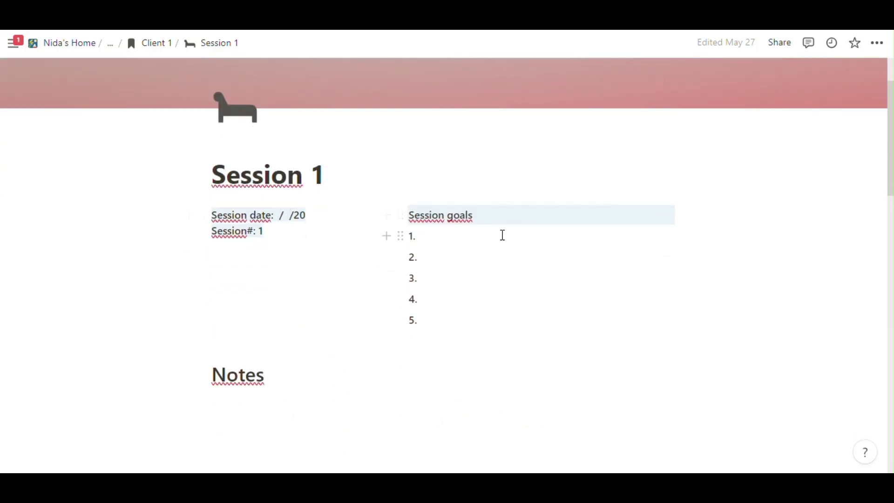
Try a numbered goal line on Session 1, delete it, and place the caret under Notes
text(1)
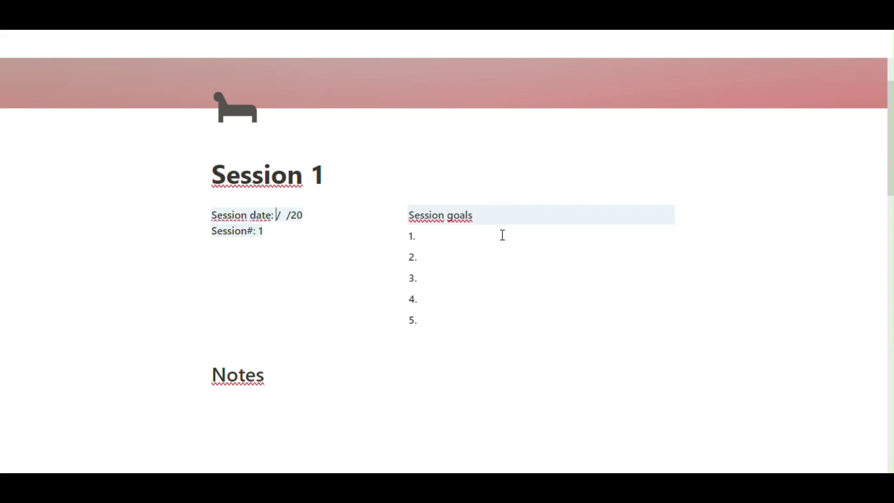
key(space)
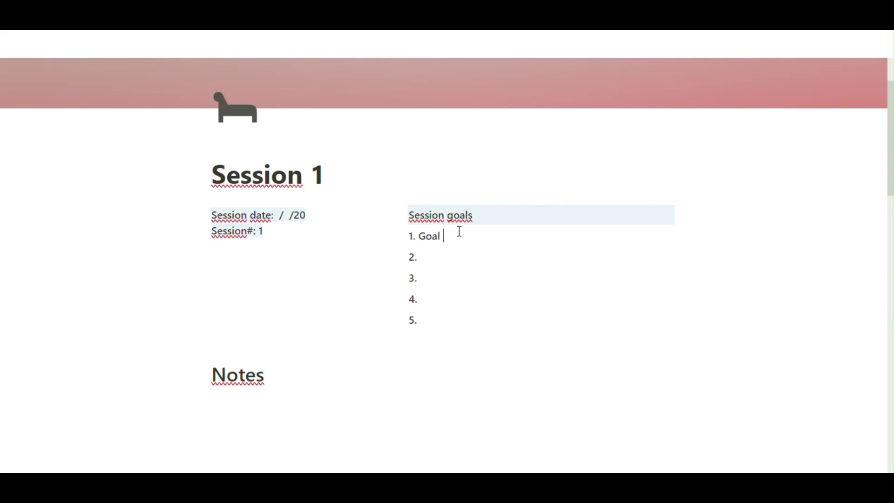
key(BackSpace)
key(BackSpace)
scroll(459, 232, down, 10)
scroll(247, 221, up, 6)
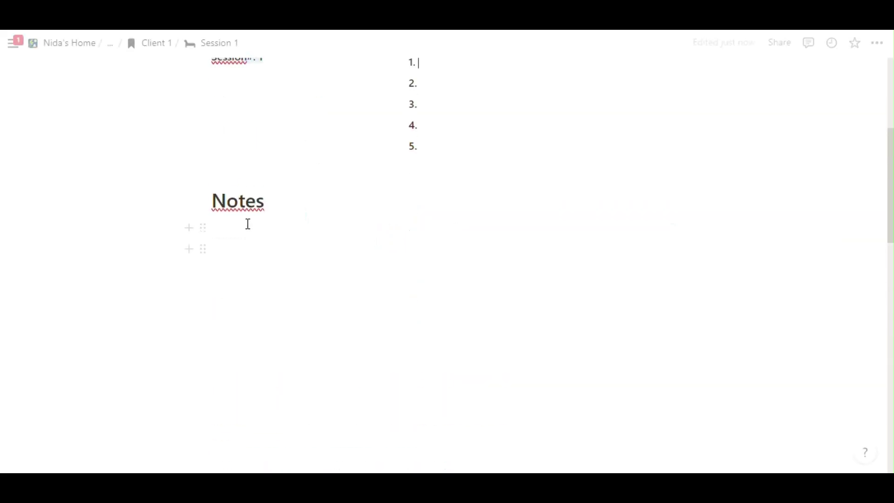
click(255, 236)
Type 'dmgkld' under Session 1's Notes and return to the Client 1 page
text(dmgkld)
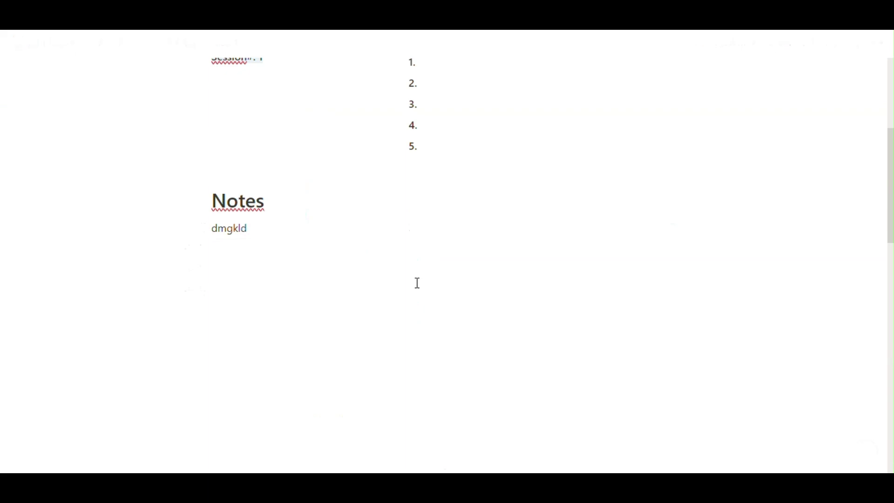
scroll(418, 282, up, 5)
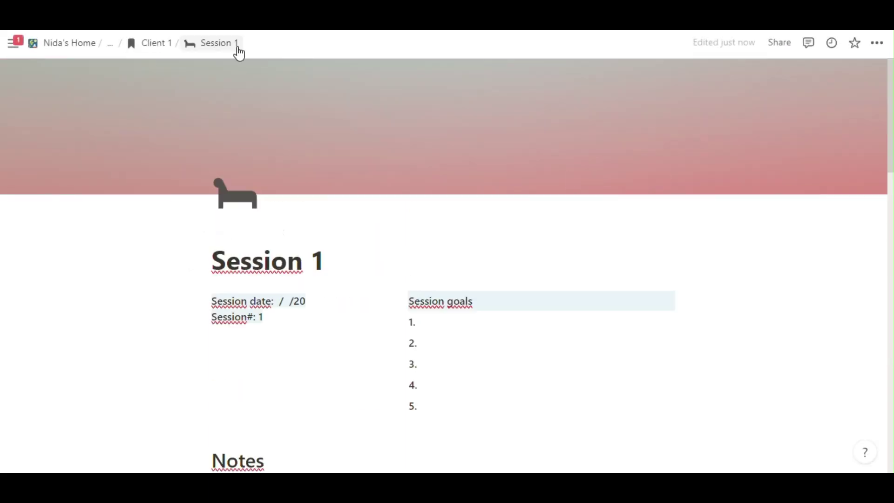
click(158, 44)
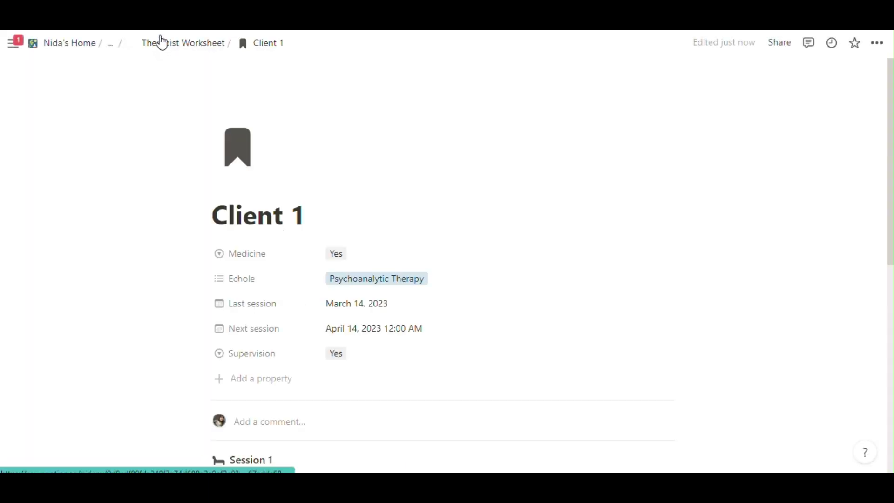
View the Session 2 page, then go back through Client 1 to the Therapist Worksheet
scroll(328, 326, down, 5)
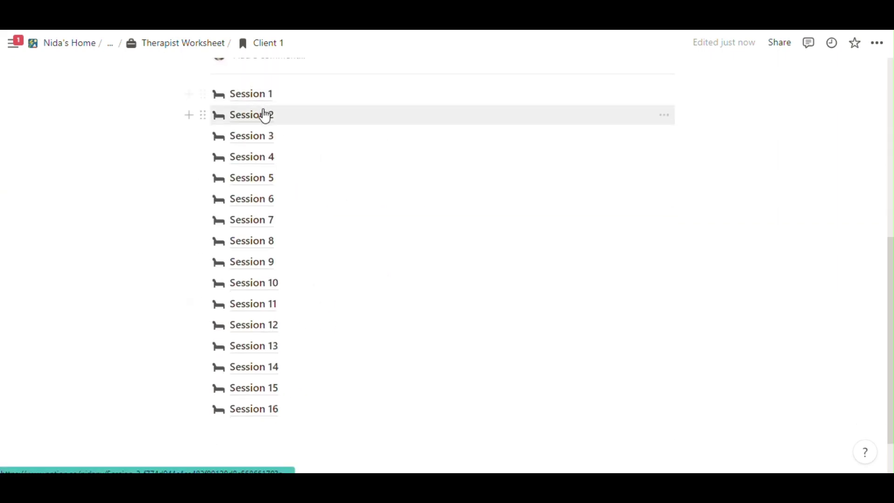
click(262, 114)
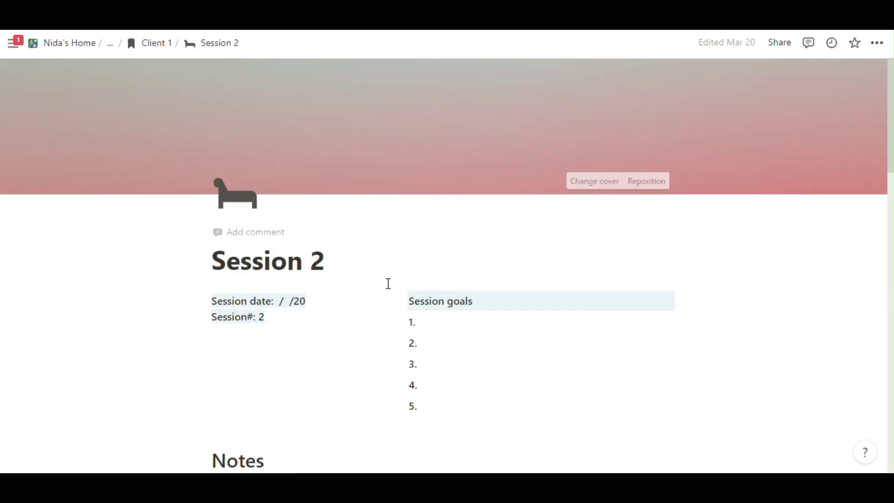
scroll(387, 284, down, 20)
click(167, 45)
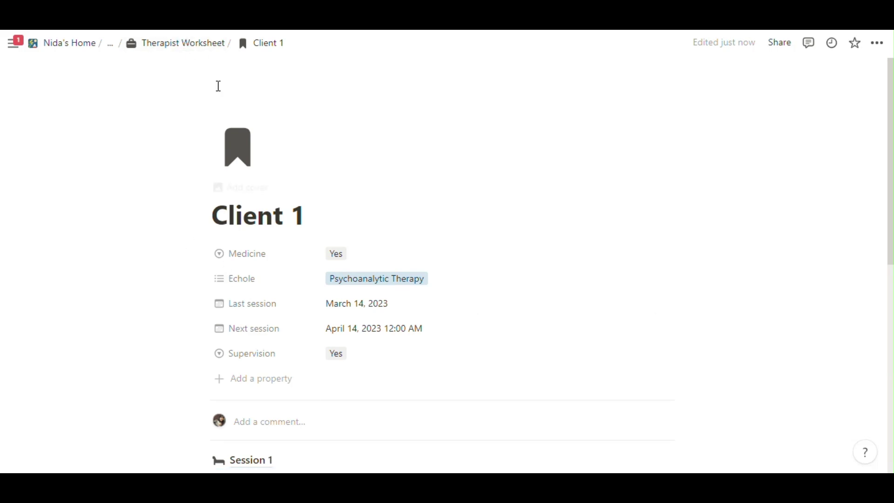
click(201, 46)
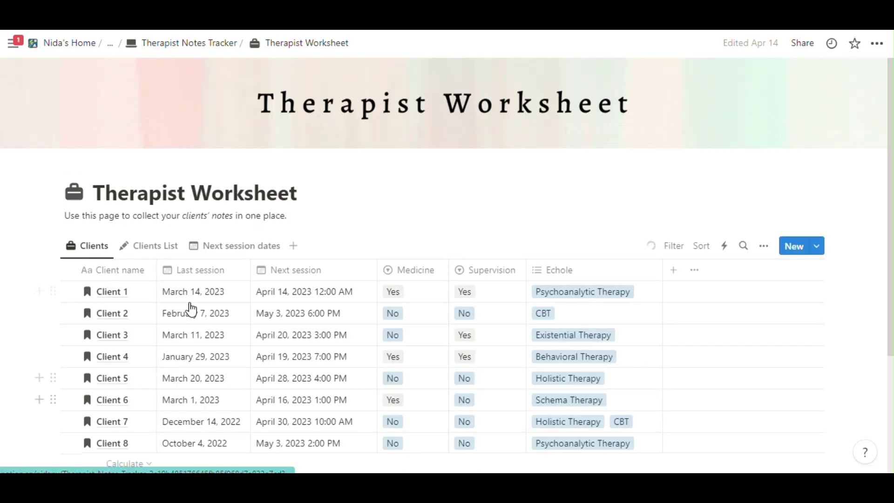
scroll(192, 345, down, 5)
click(477, 140)
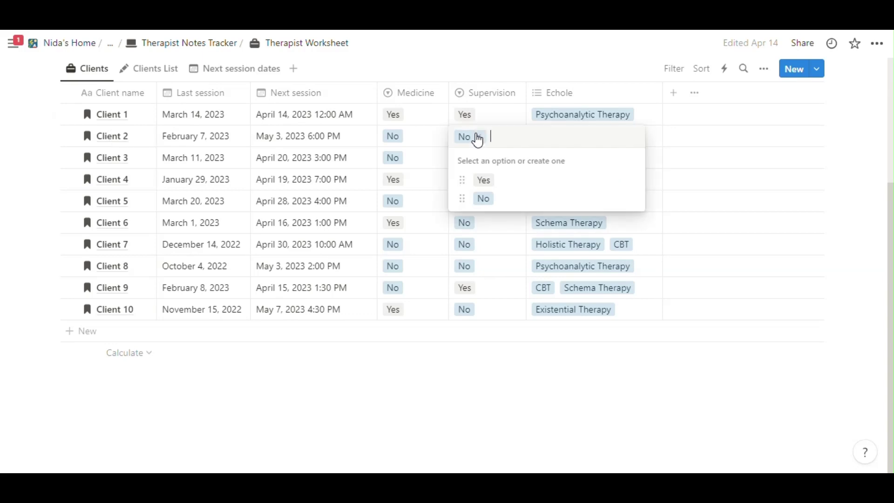
click(507, 188)
click(485, 139)
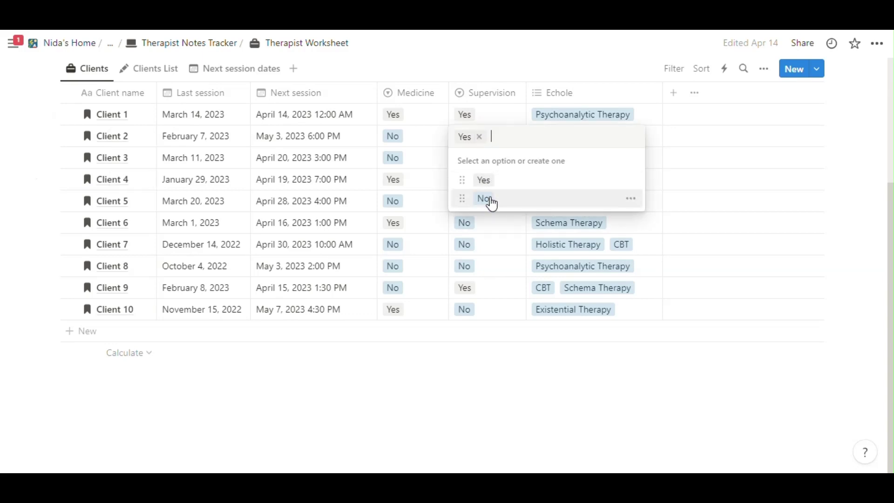
click(488, 199)
click(311, 141)
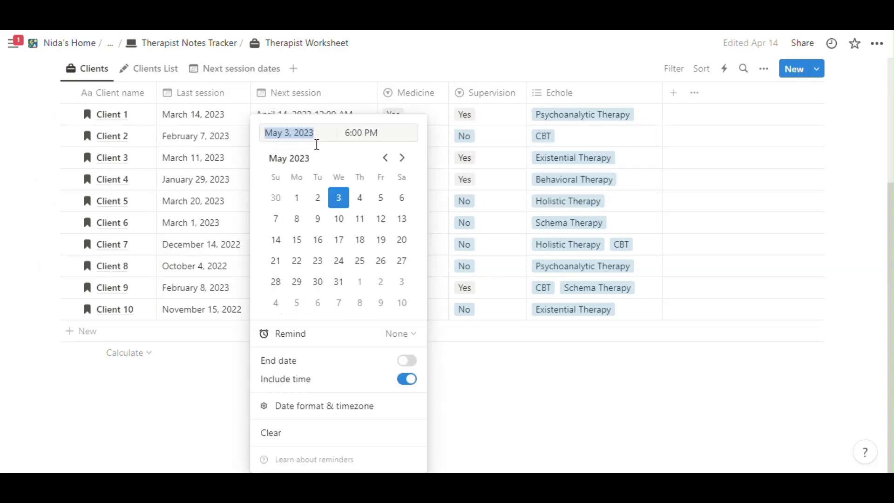
click(457, 233)
click(171, 143)
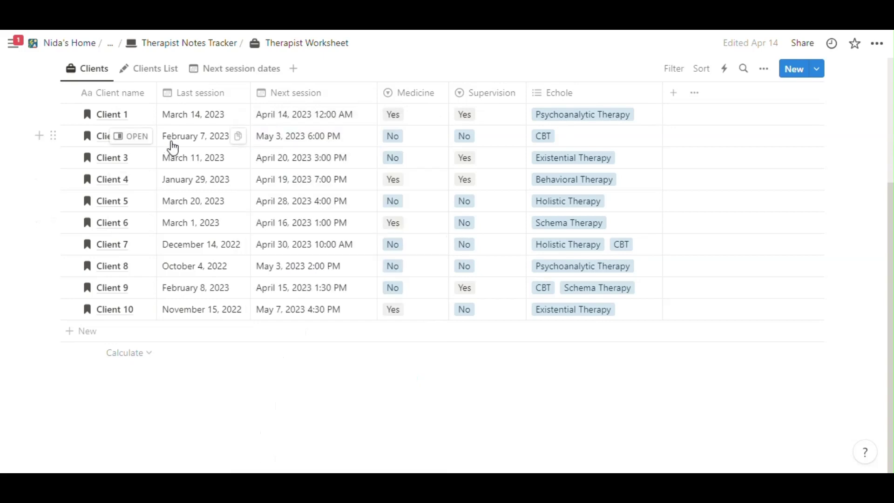
click(405, 299)
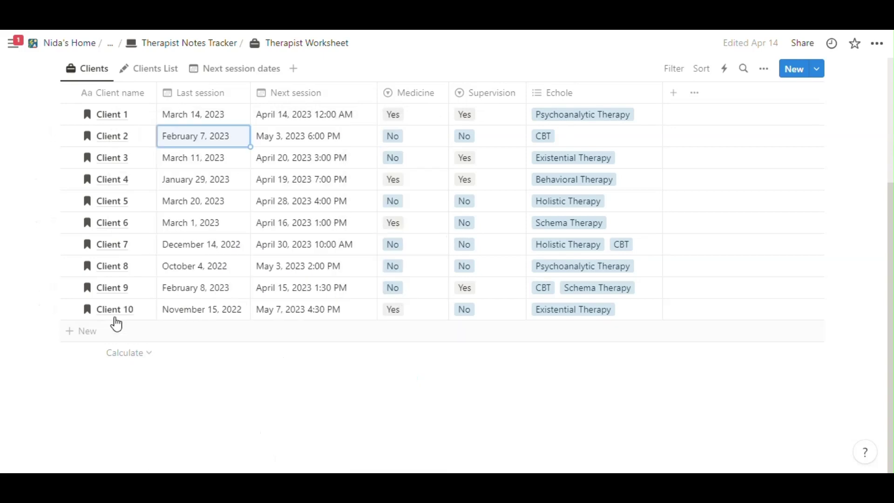
Add an empty row below Client 10, duplicate Client 10, and preview the duplicate
click(37, 311)
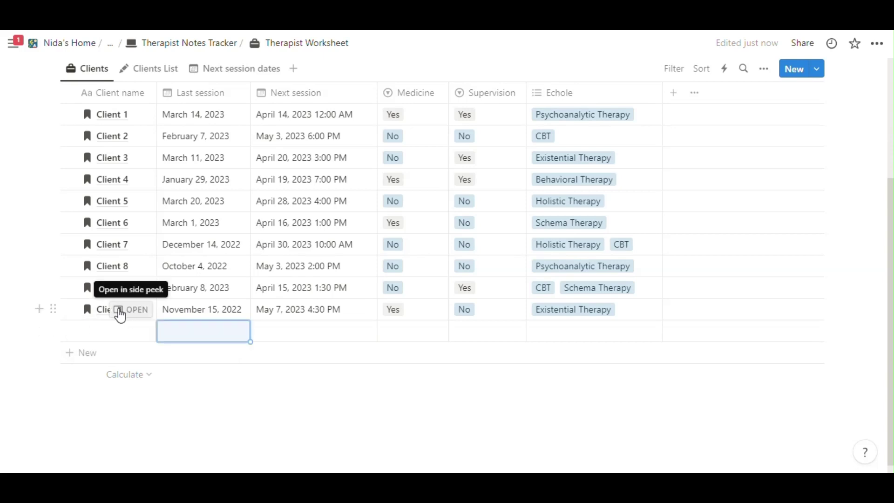
click(53, 309)
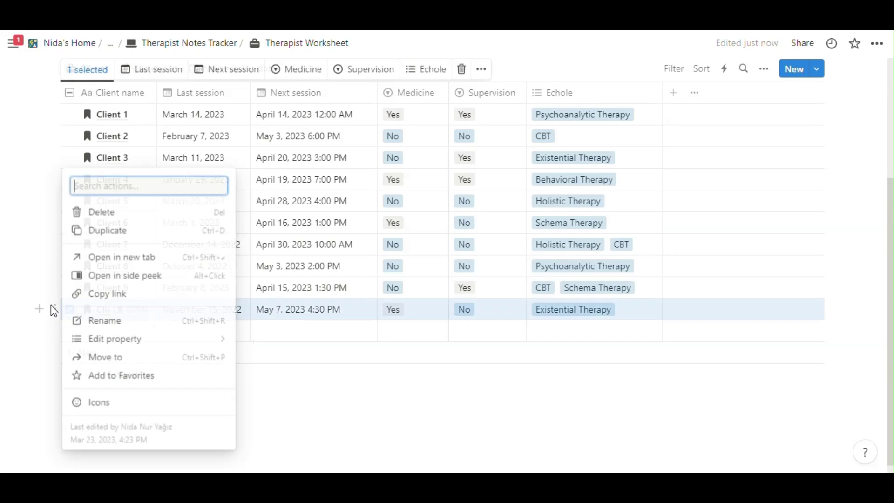
click(114, 233)
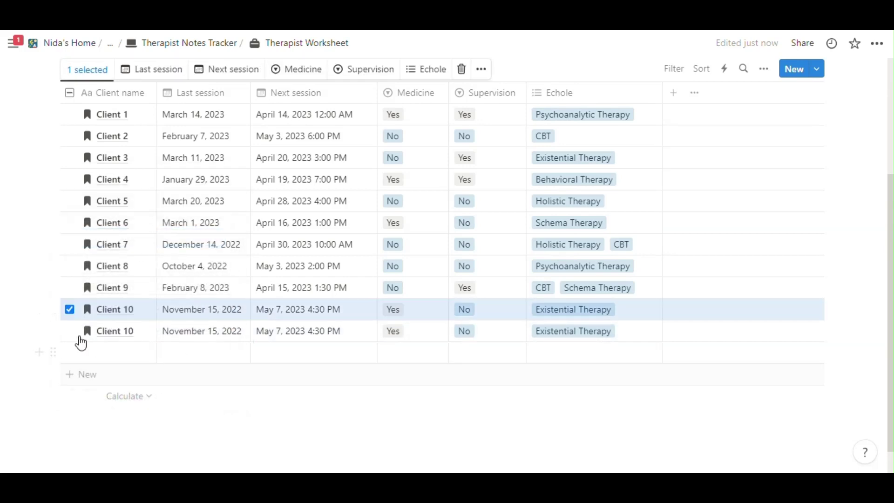
click(123, 333)
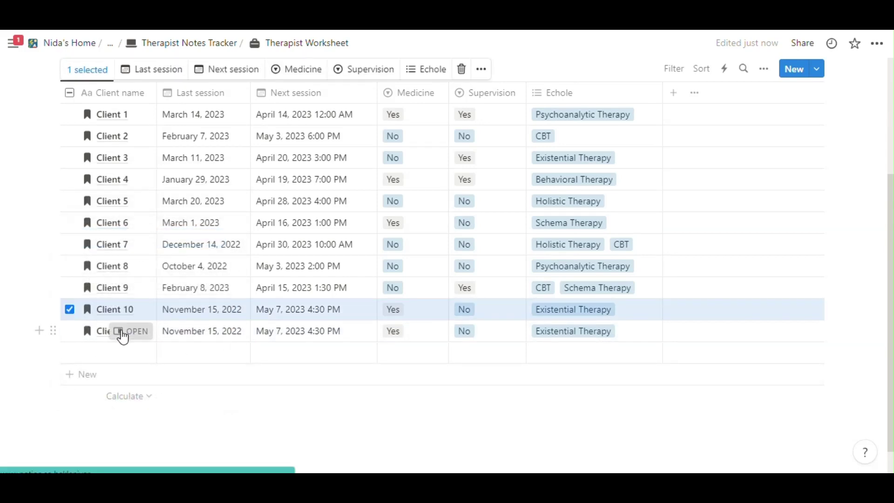
scroll(546, 373, down, 5)
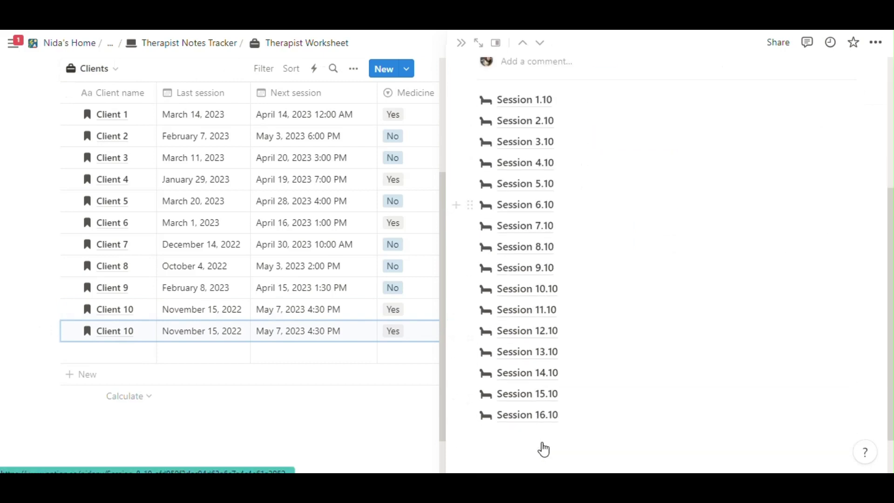
scroll(543, 444, up, 5)
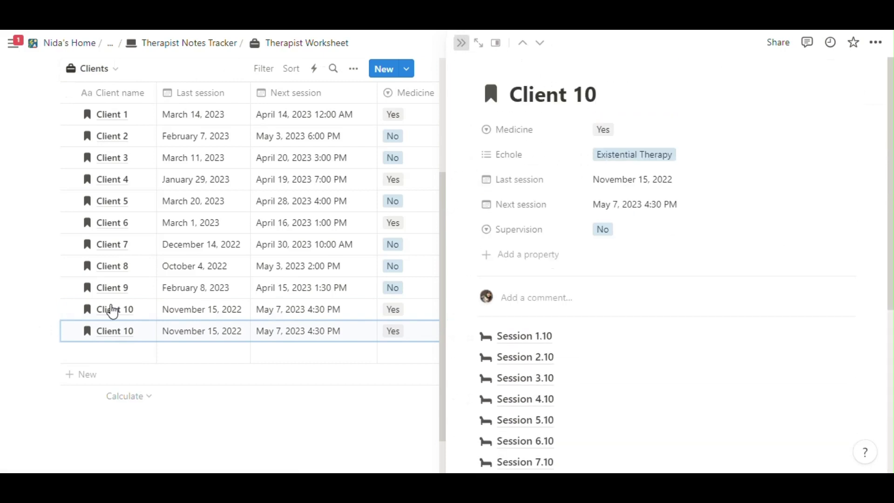
key(Escape)
Trash the duplicate Client 10 row and the leftover empty row
click(69, 331)
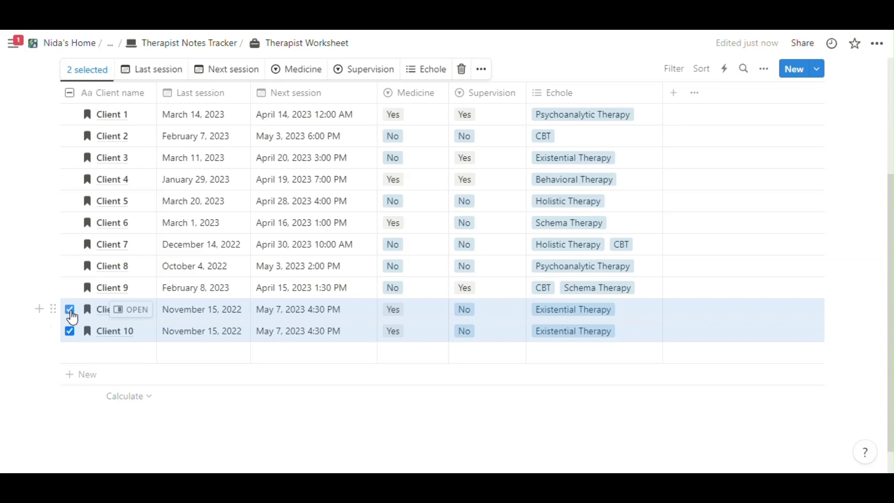
click(70, 310)
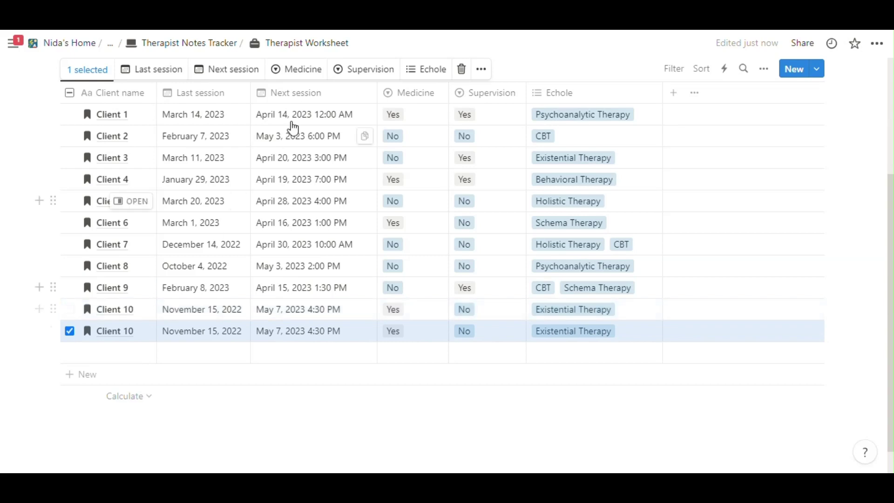
click(462, 69)
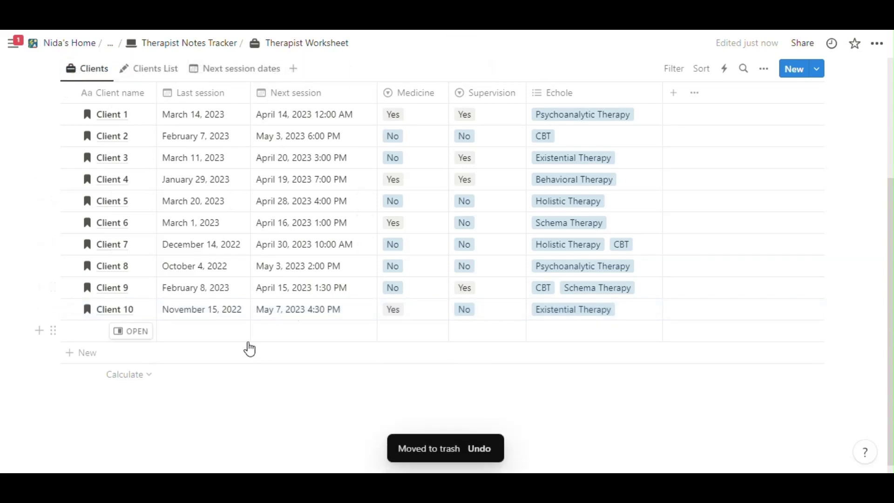
click(69, 331)
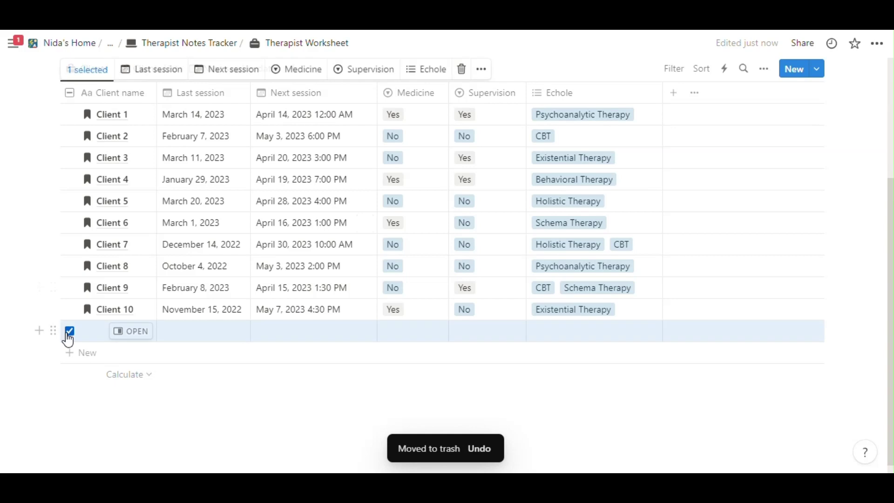
click(460, 71)
scroll(84, 336, up, 4)
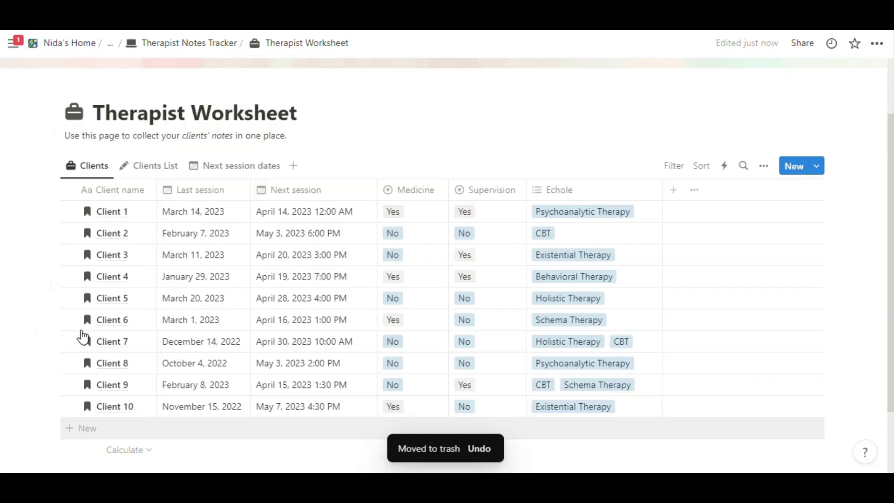
Go to Course Notes and open the CBT course as a full page
click(189, 45)
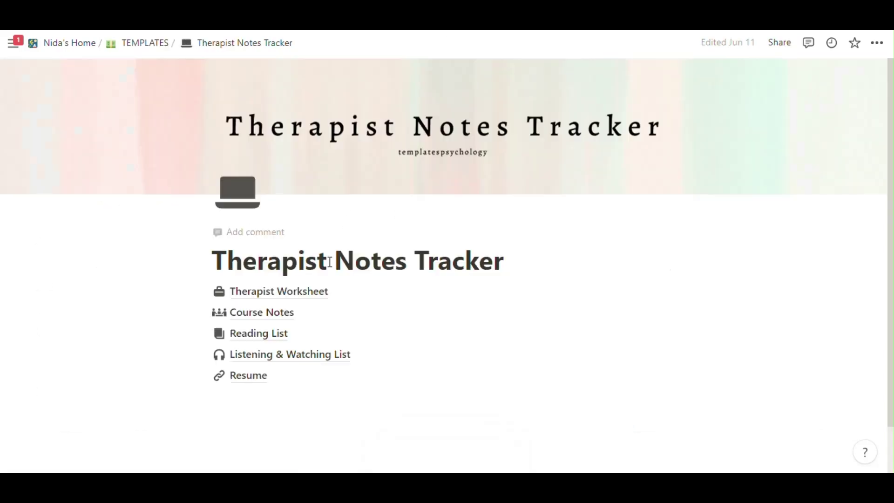
click(266, 312)
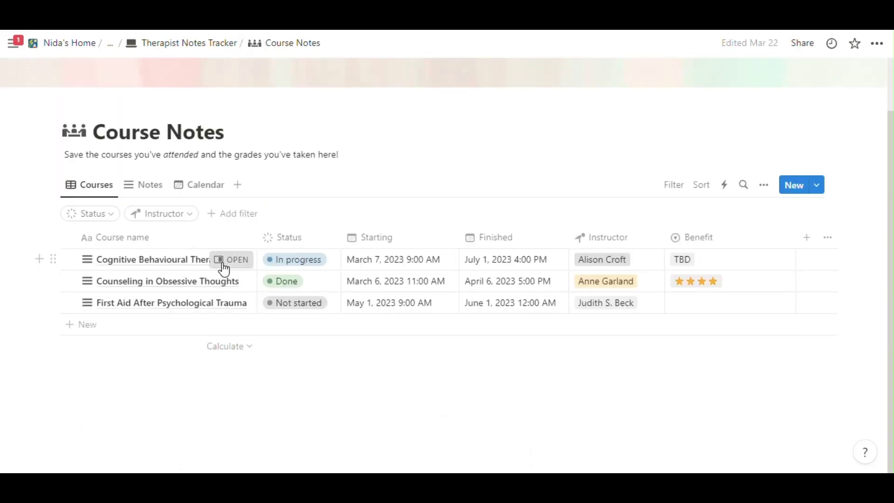
click(216, 264)
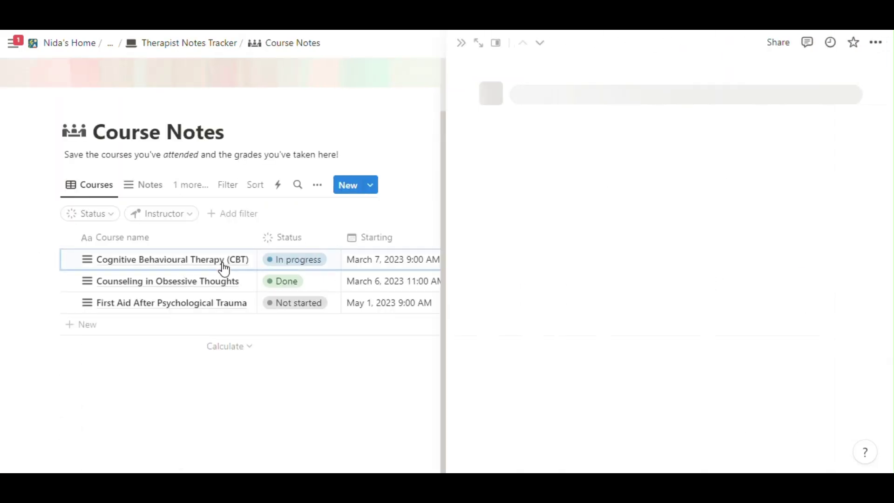
click(478, 47)
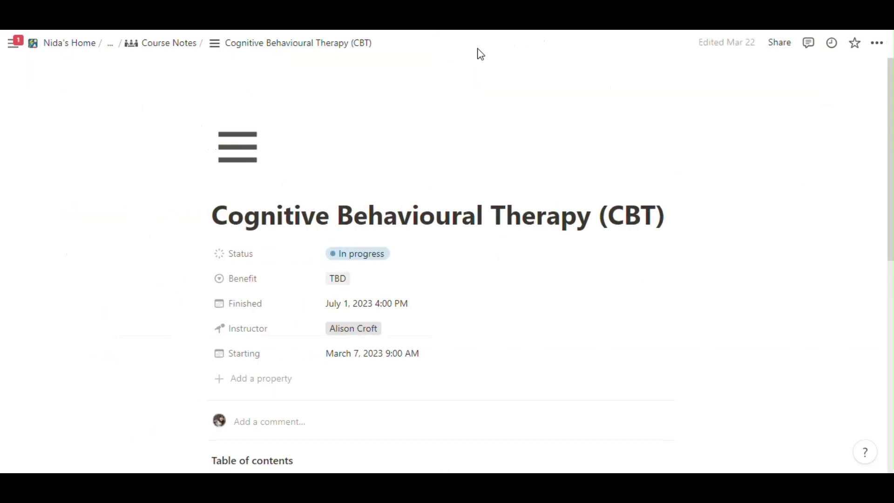
scroll(271, 373, down, 6)
Jump through the CBT page's Notes, Key takeaways, Quotes and Summary sections
click(237, 209)
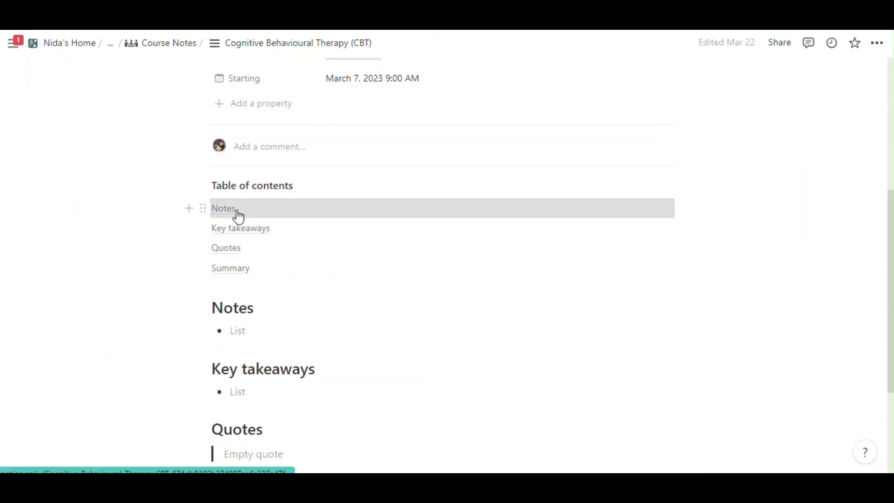
click(248, 230)
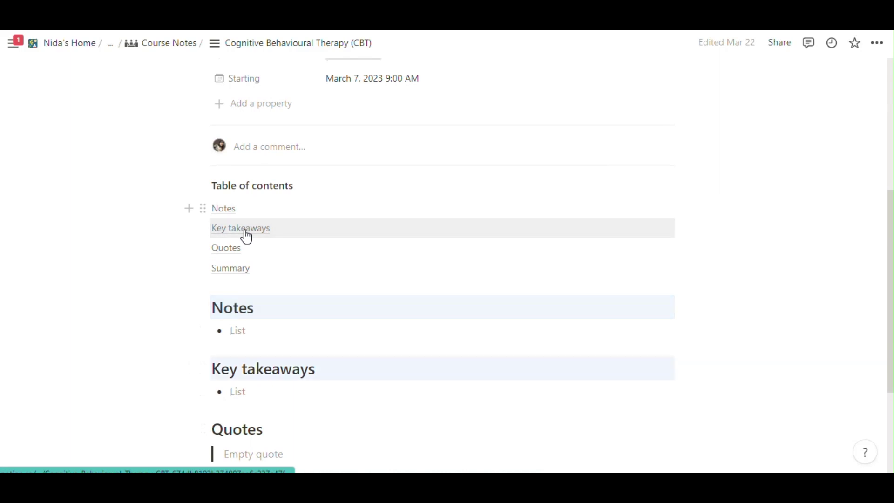
scroll(251, 397, down, 4)
scroll(250, 373, up, 6)
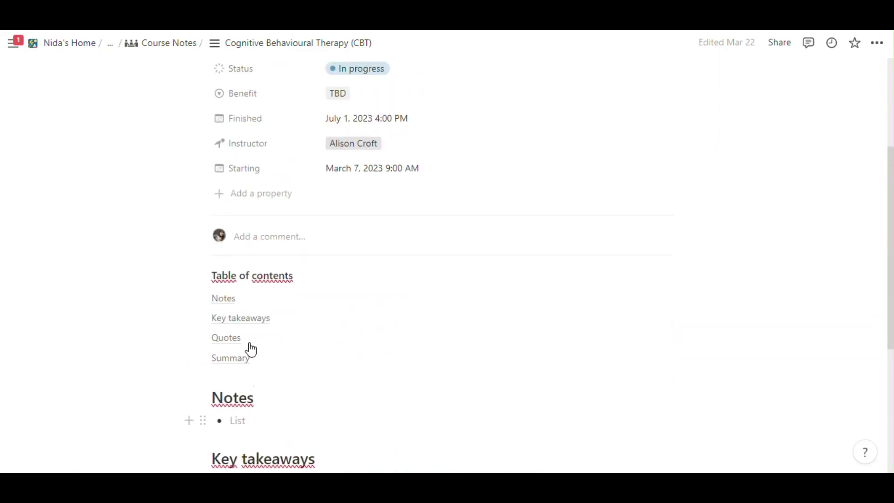
click(229, 340)
scroll(244, 289, up, 8)
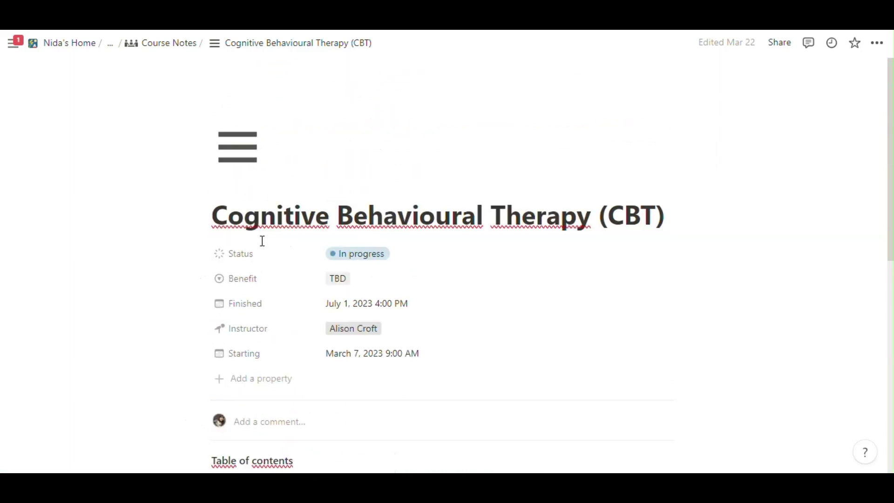
scroll(254, 307, down, 5)
click(242, 298)
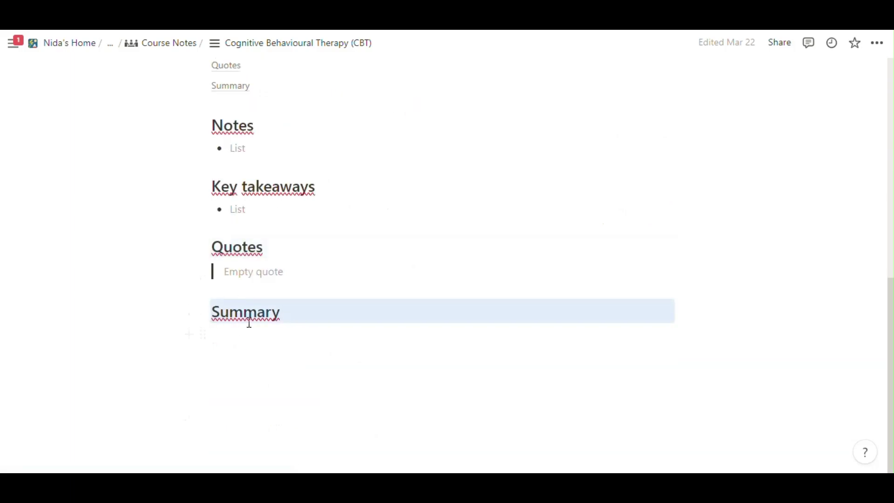
scroll(248, 319, up, 8)
scroll(249, 323, down, 3)
scroll(319, 218, up, 1)
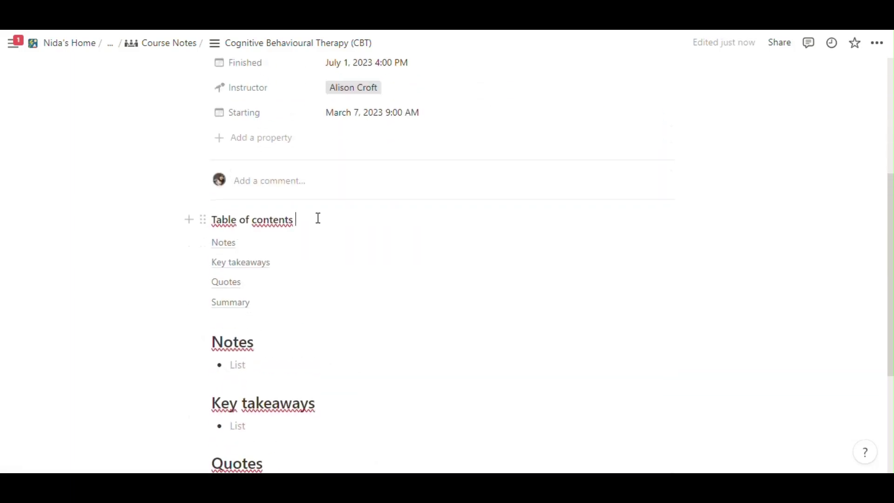
Add 'click:' to the Table of contents heading, then revert it to the original wording
text(click)
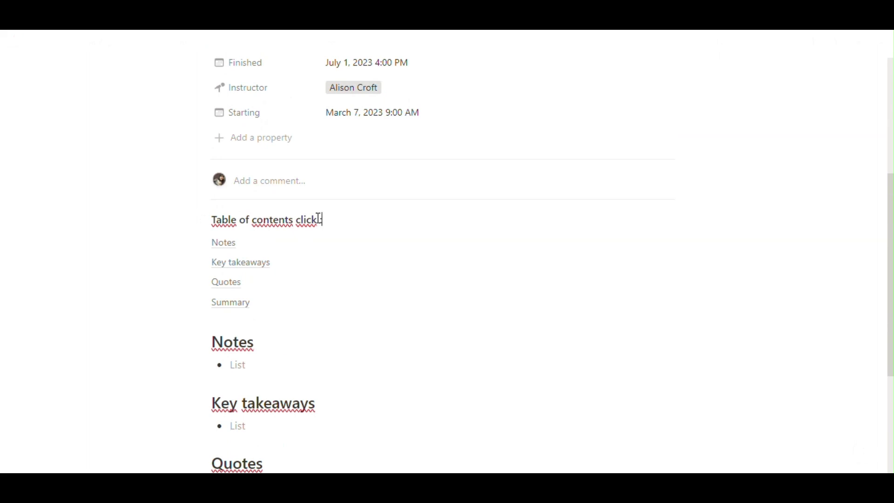
text(:)
key(BackSpace)
key(BackSpace)
scroll(318, 218, up, 5)
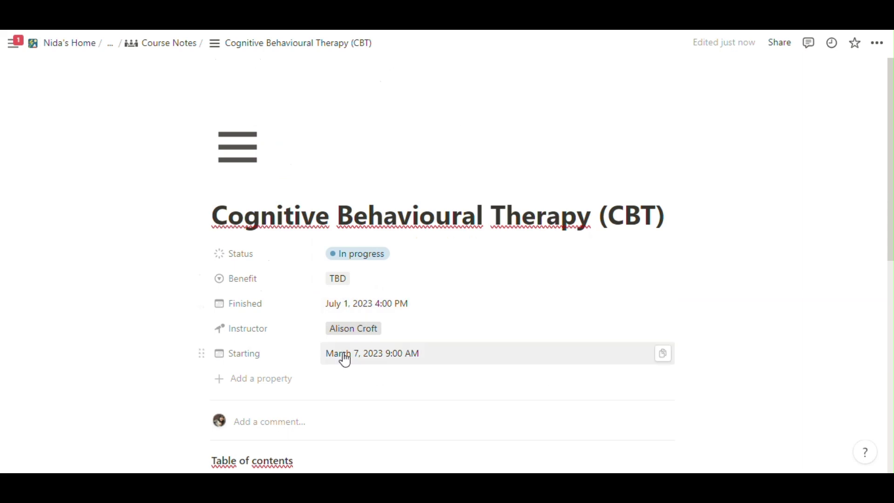
Change the CBT course's Finished time to 5:00 PM on July 1, 2023
click(353, 312)
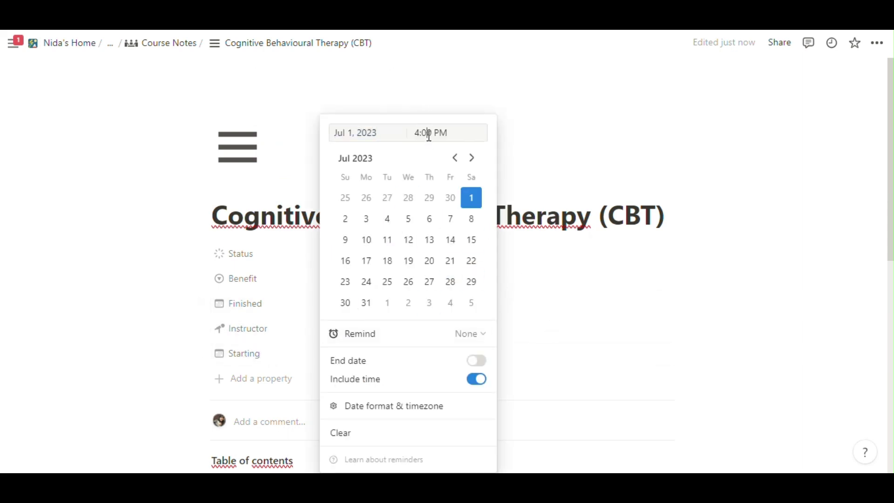
key(BackSpace)
text(5)
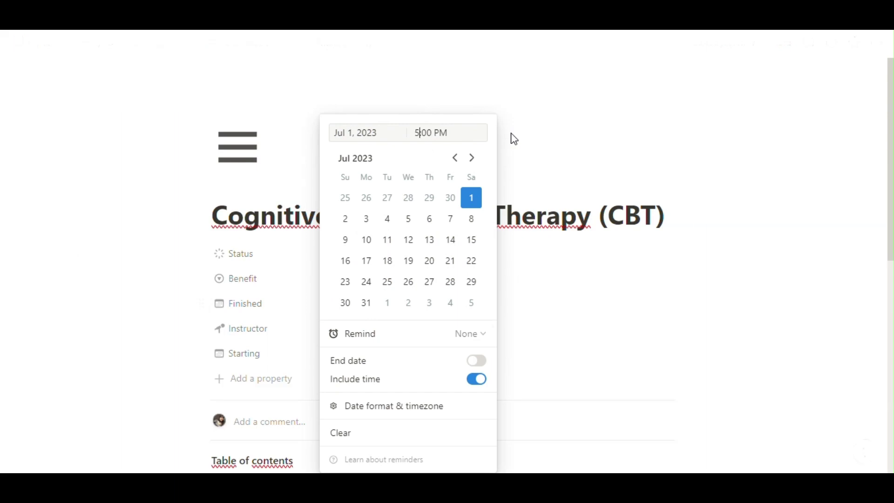
click(585, 325)
Try March 21 as Starting date, restore March 7, then click into the Notes bullet
click(338, 354)
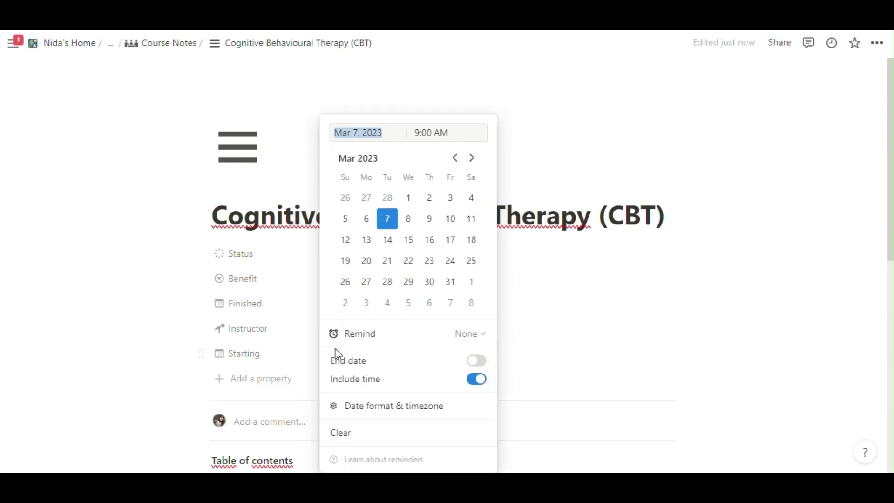
click(389, 269)
click(387, 218)
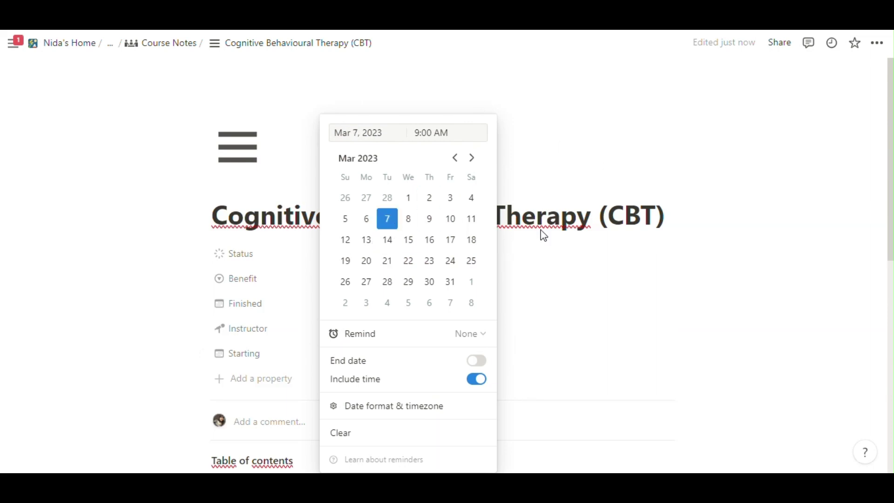
click(556, 314)
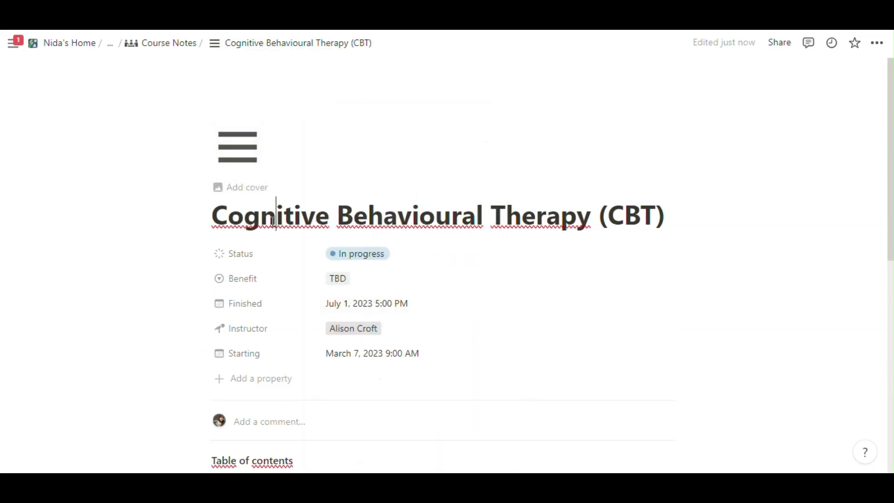
drag(276, 219, 639, 219)
scroll(641, 226, down, 6)
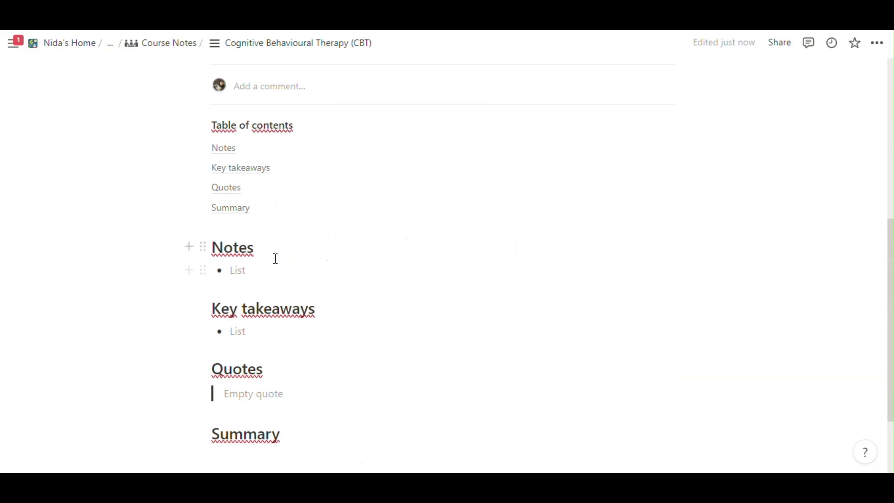
click(261, 269)
Return to Course Notes, switch to the Notes view, and preview the CBT and Obsessive Thoughts pages
scroll(254, 167, up, 6)
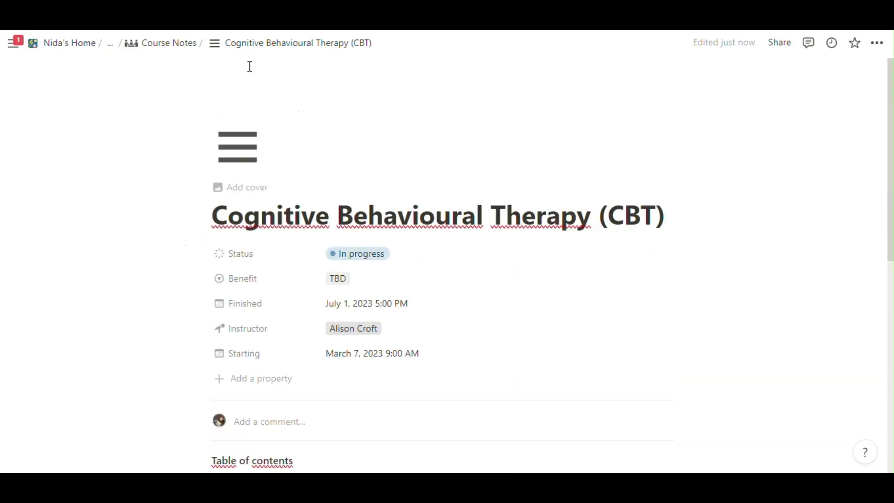
click(172, 43)
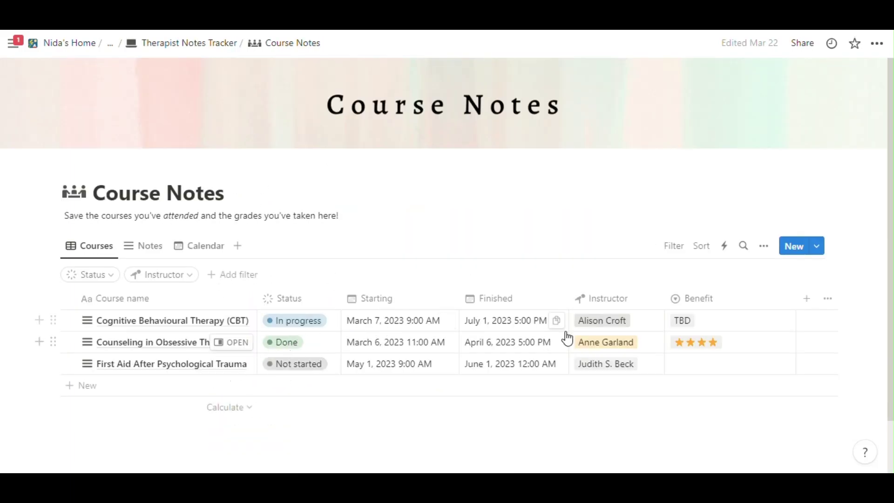
click(141, 251)
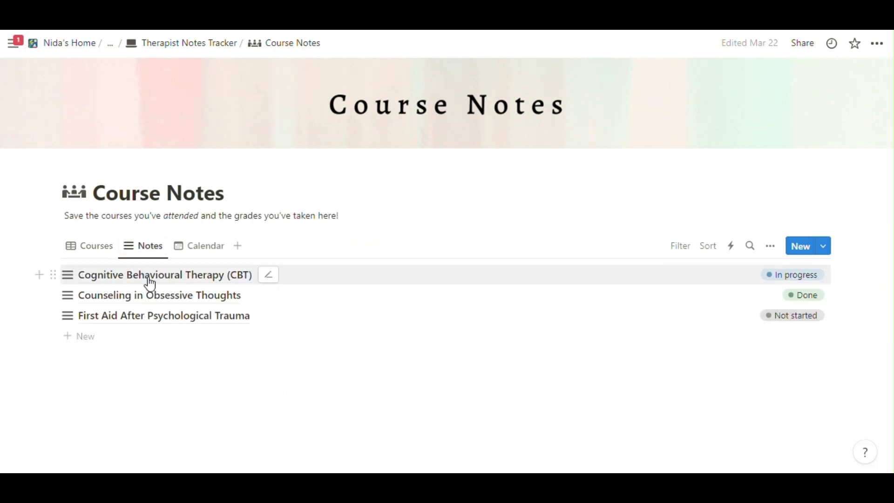
click(170, 277)
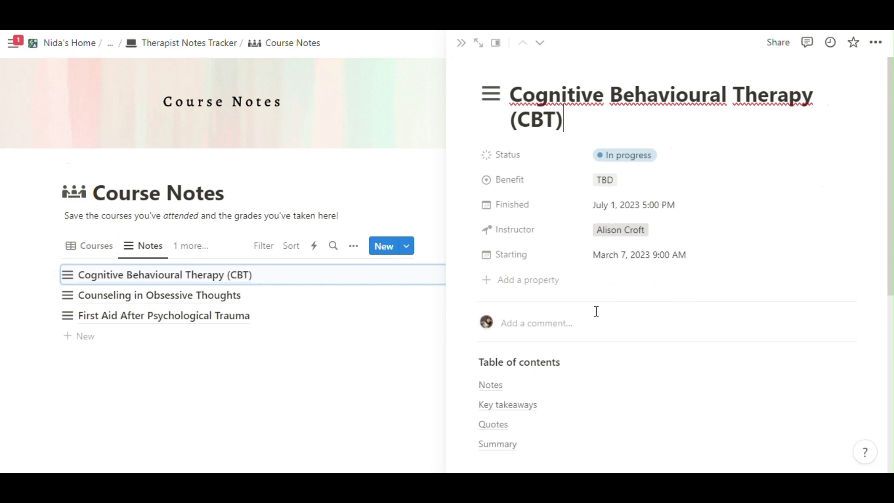
click(112, 305)
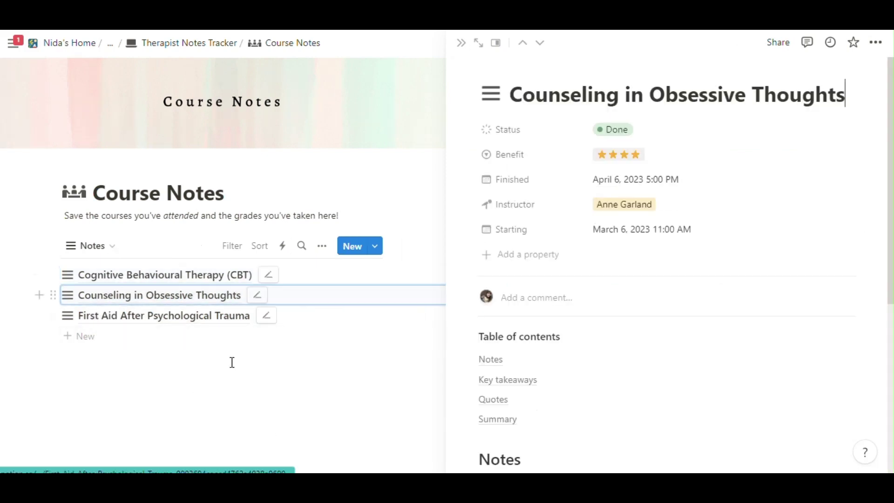
Preview First Aid After Psychological Trauma, step back up to CBT, and close the preview
scroll(597, 366, down, 6)
scroll(597, 367, up, 6)
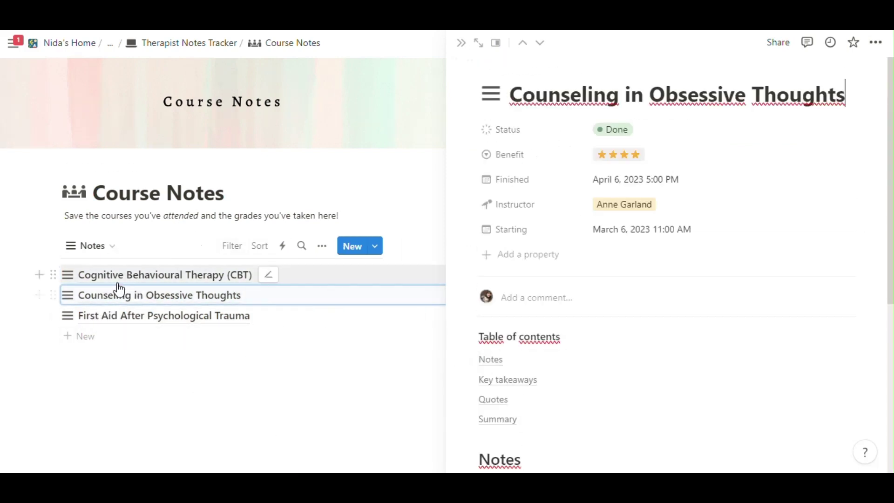
click(130, 317)
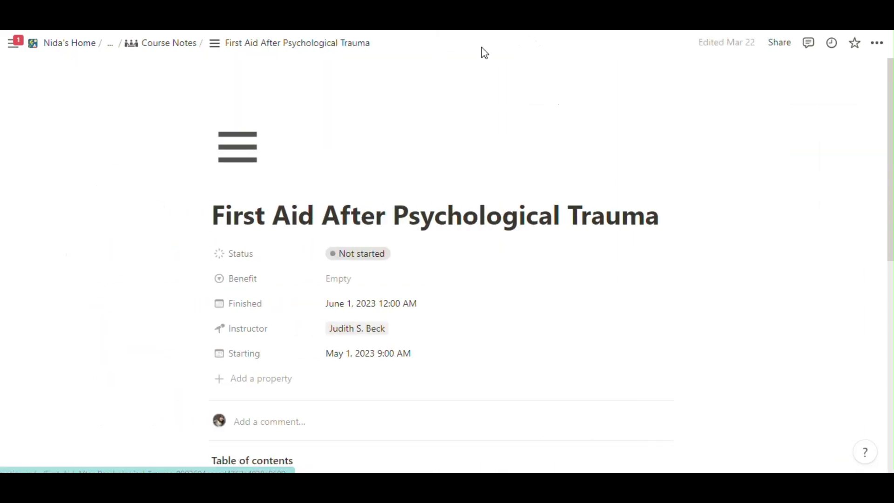
scroll(425, 323, down, 10)
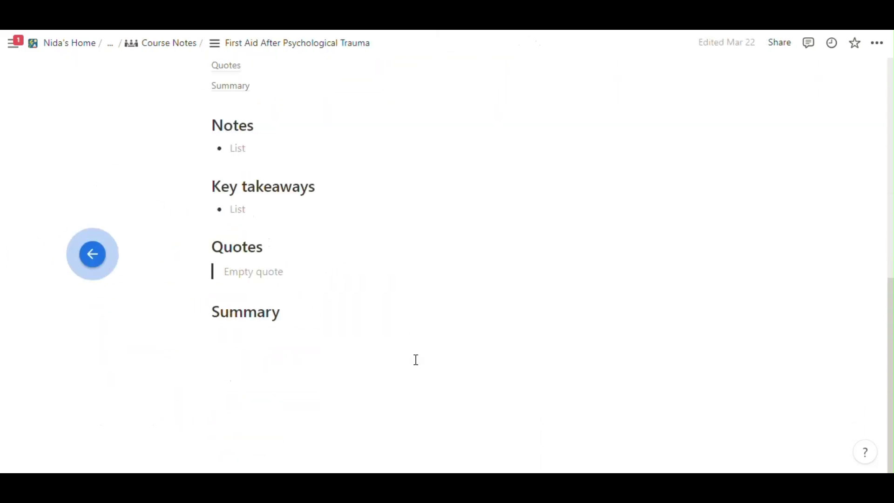
scroll(416, 359, left, 5)
key(ctrl+shift+k)
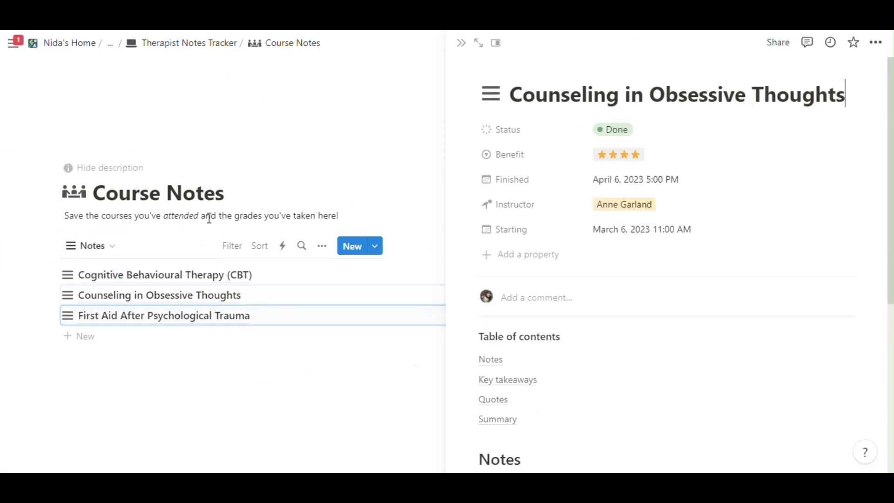
key(ctrl+shift+k)
key(Escape)
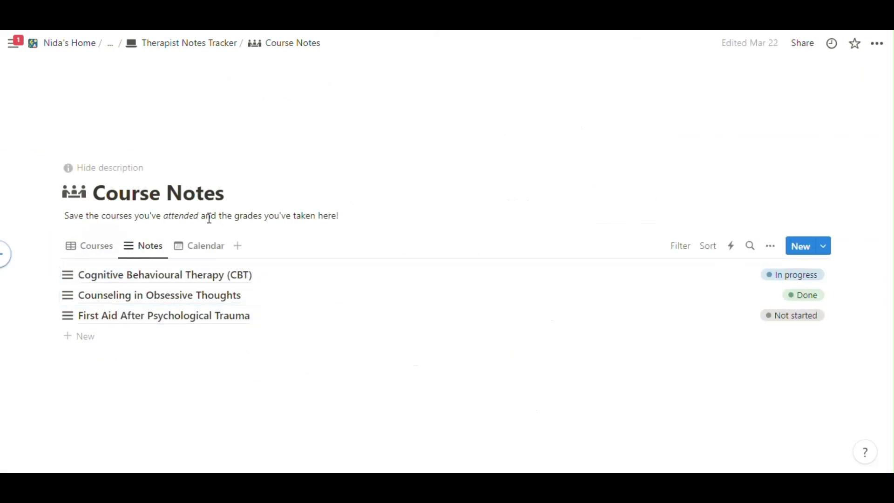
scroll(253, 207, right, 5)
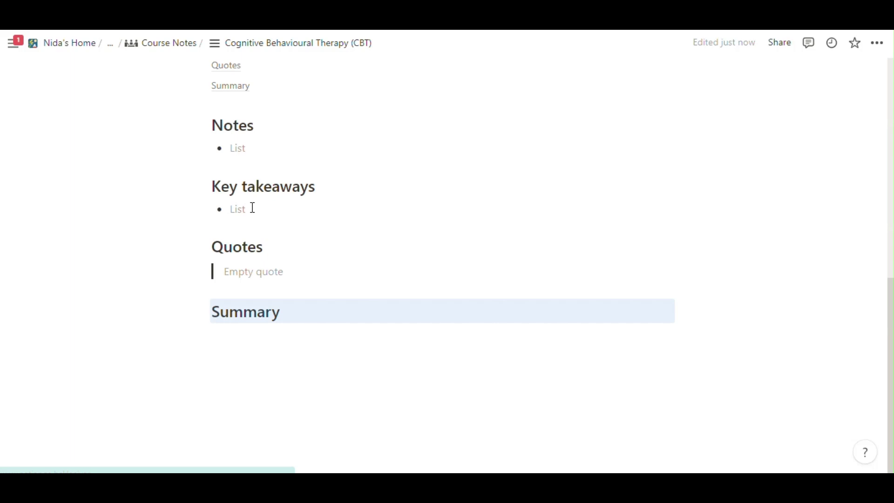
scroll(233, 271, up, 10)
Go up to Therapist Notes Tracker, open the Reading List, and preview The Psychology of Human Behavior
click(167, 44)
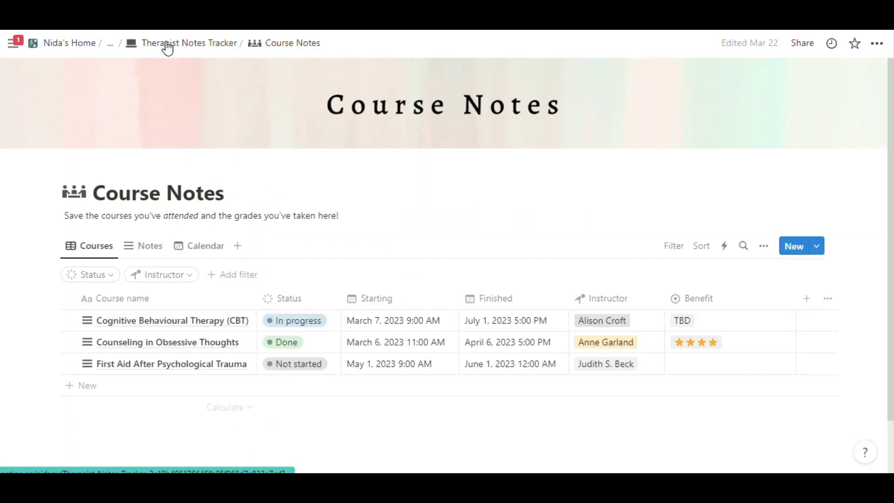
click(168, 46)
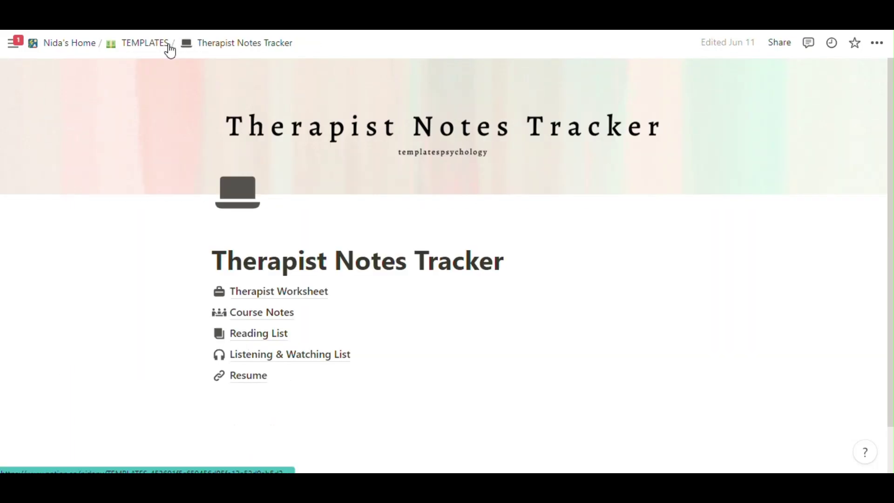
click(262, 334)
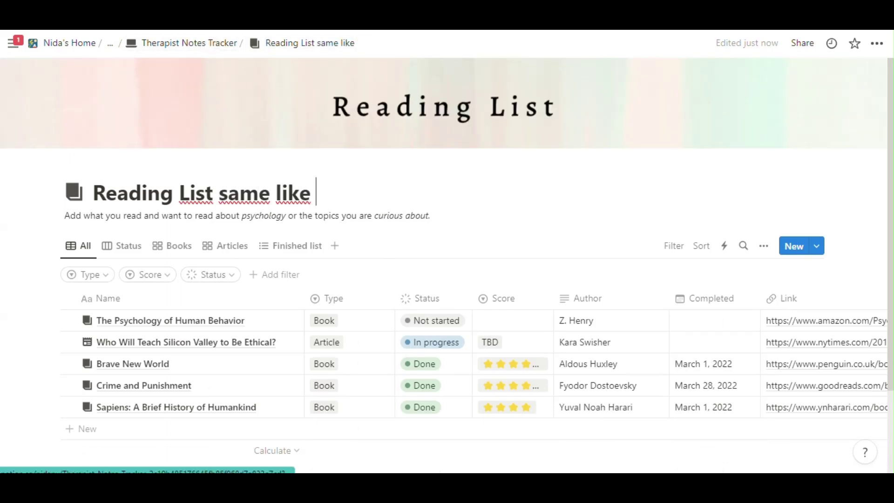
text(cour)
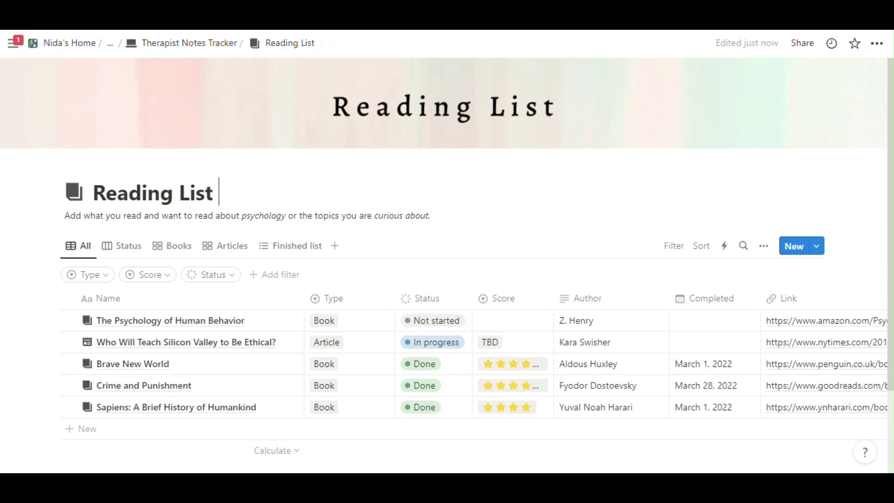
click(290, 325)
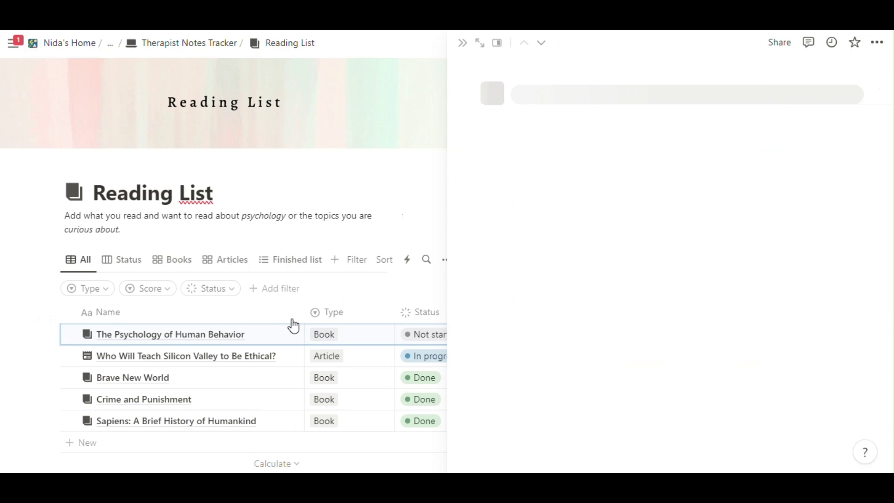
scroll(587, 280, down, 5)
scroll(587, 279, down, 3)
scroll(587, 279, up, 8)
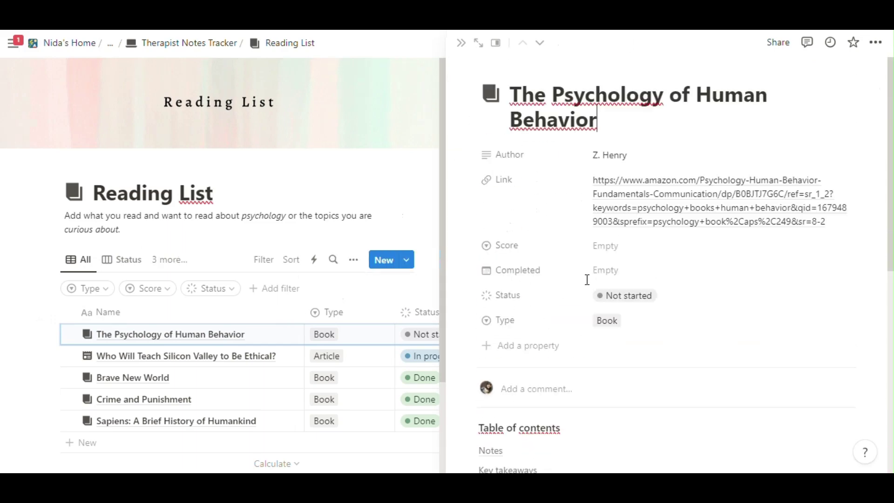
View the book as a full page, go back twice, and open the Listening & Watching List
click(480, 43)
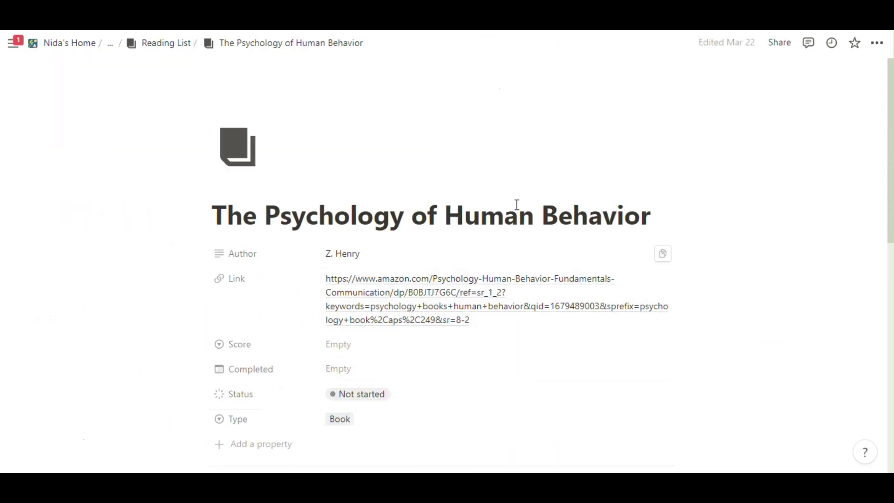
scroll(487, 335, down, 5)
scroll(487, 336, down, 3)
scroll(487, 335, up, 8)
key(alt+Left)
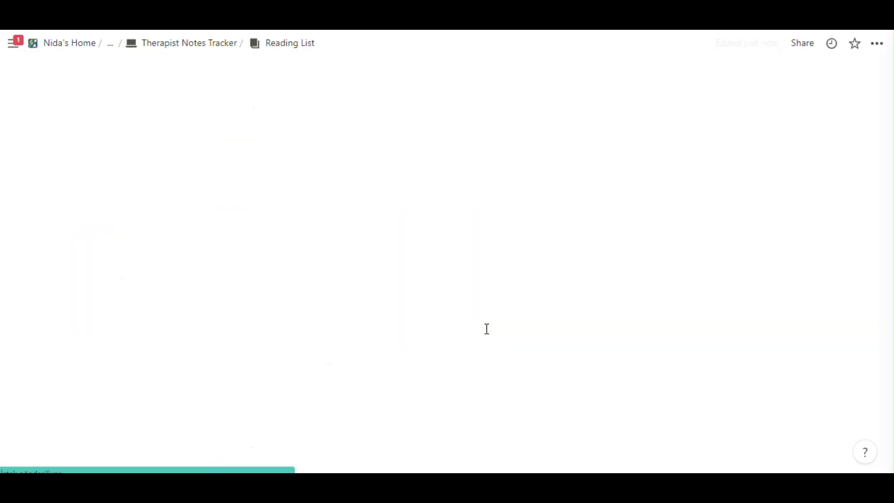
key(alt+Left)
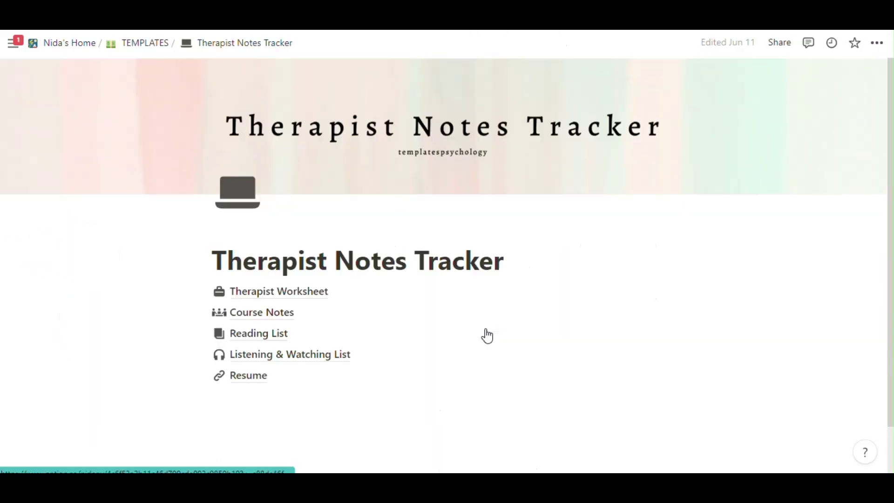
mouse_move(266, 343)
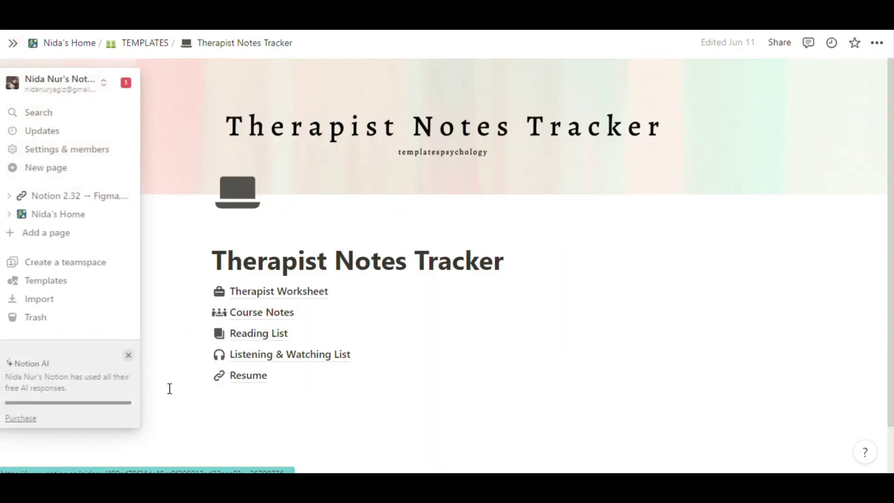
click(256, 358)
Preview Netflix: Explained, try a four-star Score, and reset it to TBD
scroll(254, 366, down, 1)
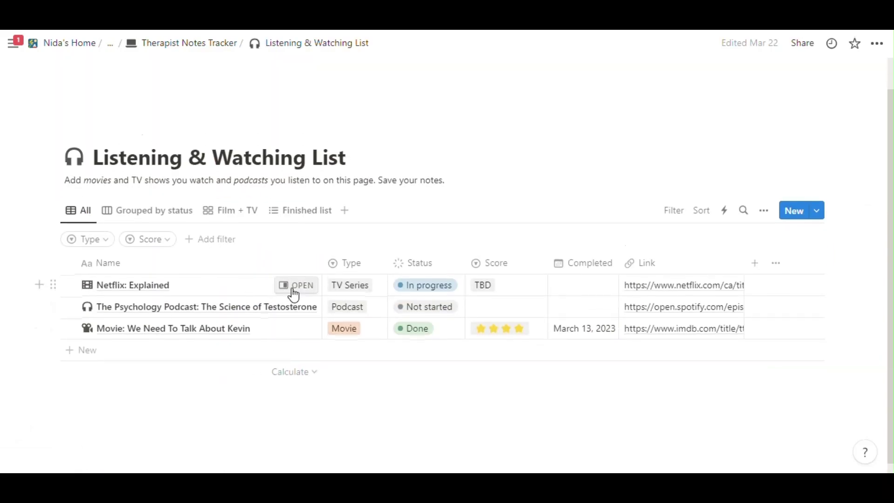
click(293, 294)
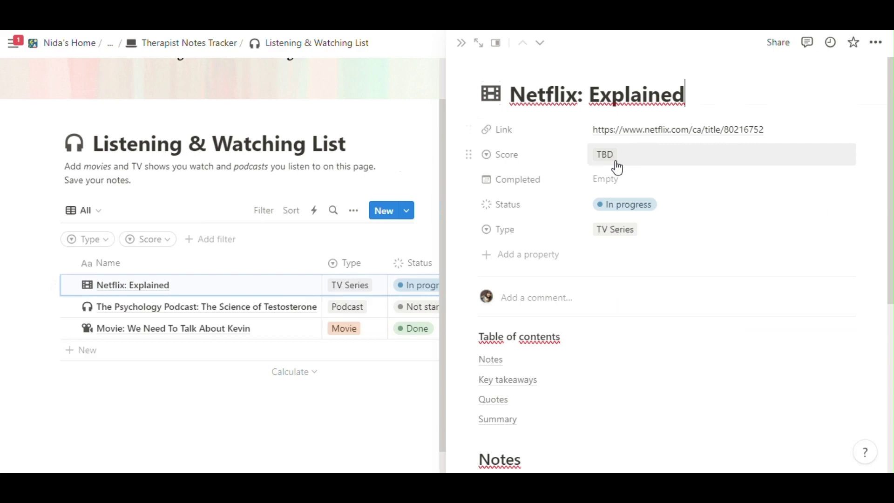
click(634, 167)
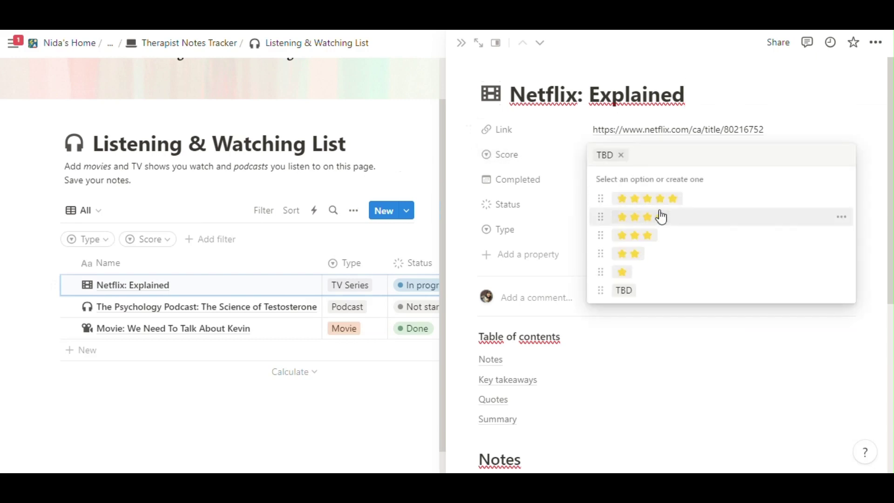
click(660, 218)
click(634, 158)
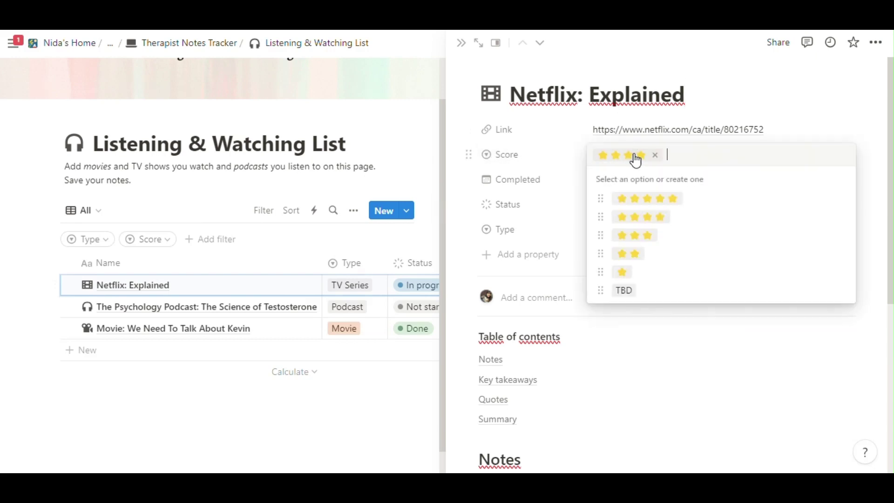
click(636, 294)
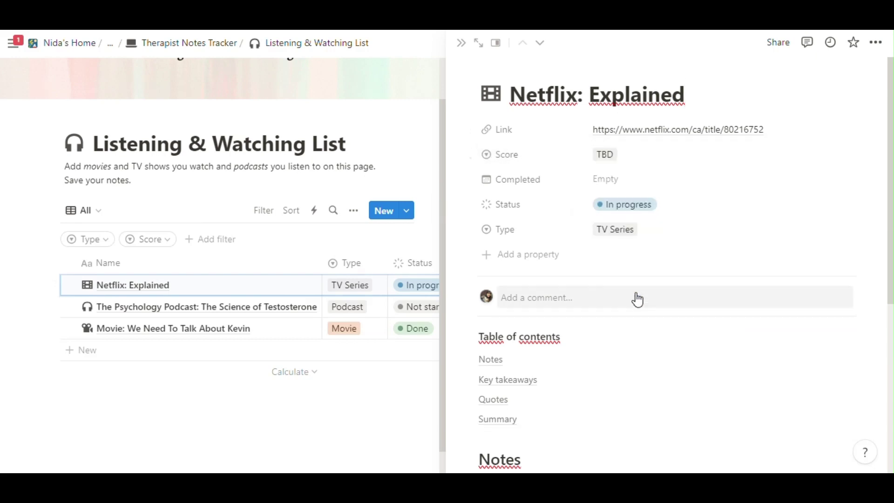
click(613, 185)
click(552, 297)
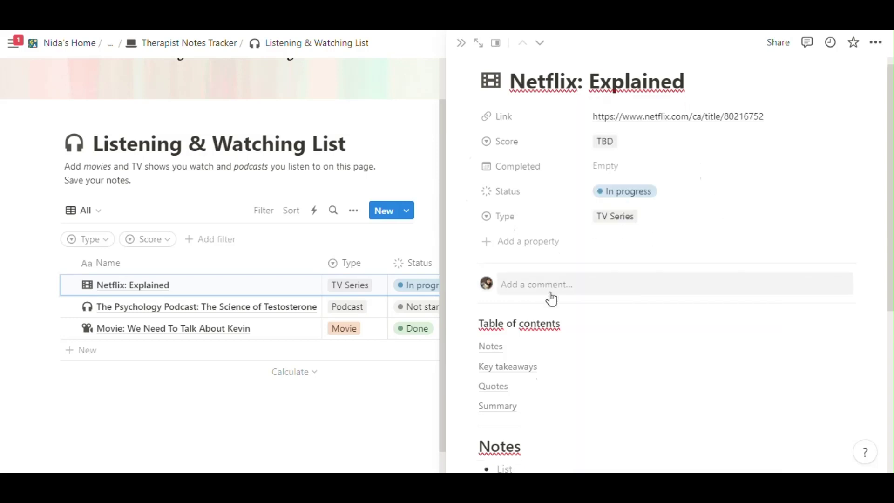
scroll(551, 292, down, 6)
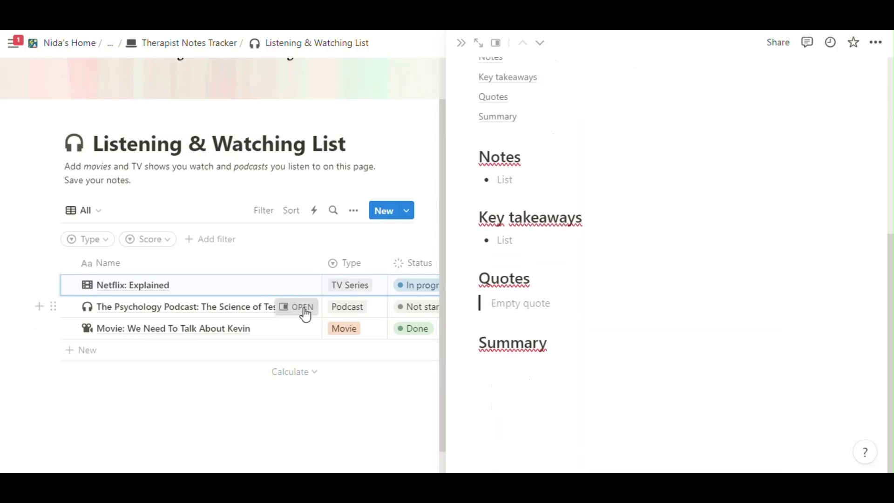
Preview The Psychology Podcast and We Need To Talk About Kevin, then return to Therapist Notes Tracker
click(303, 309)
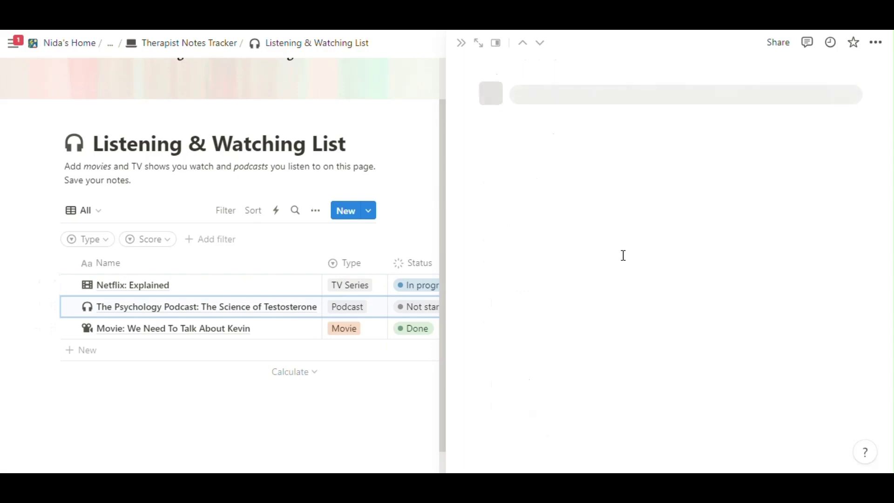
scroll(623, 256, down, 6)
scroll(559, 279, up, 6)
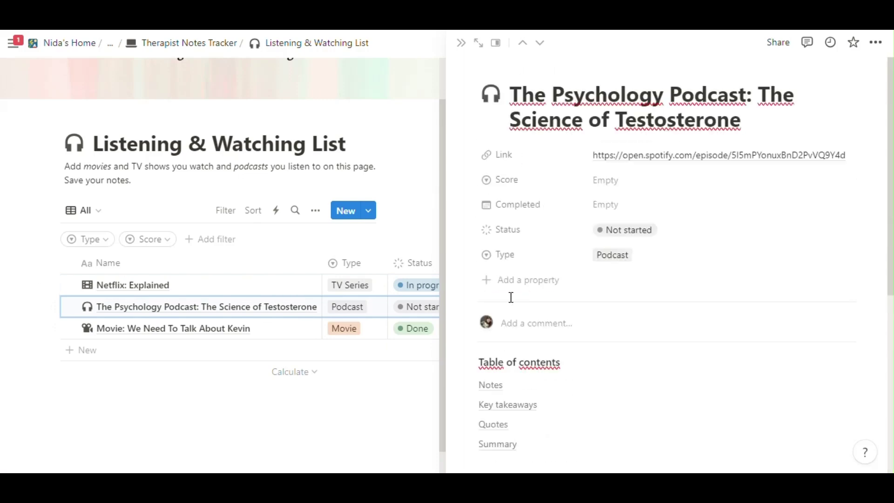
click(304, 331)
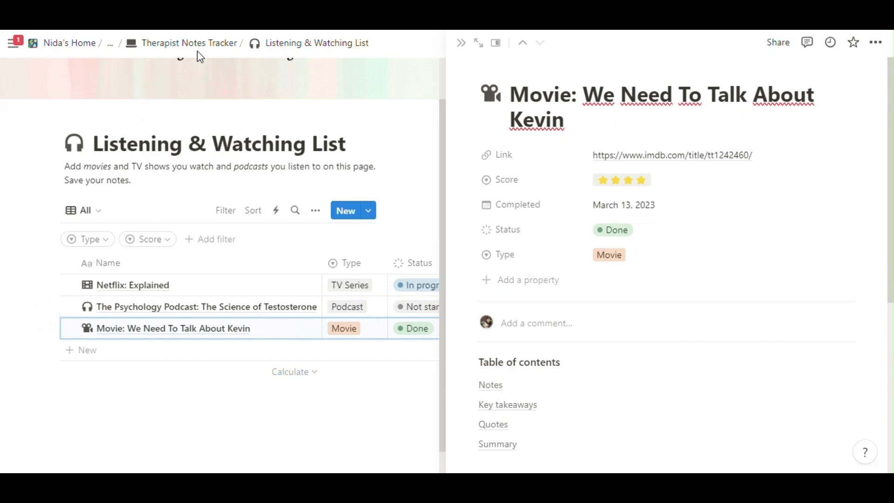
click(198, 51)
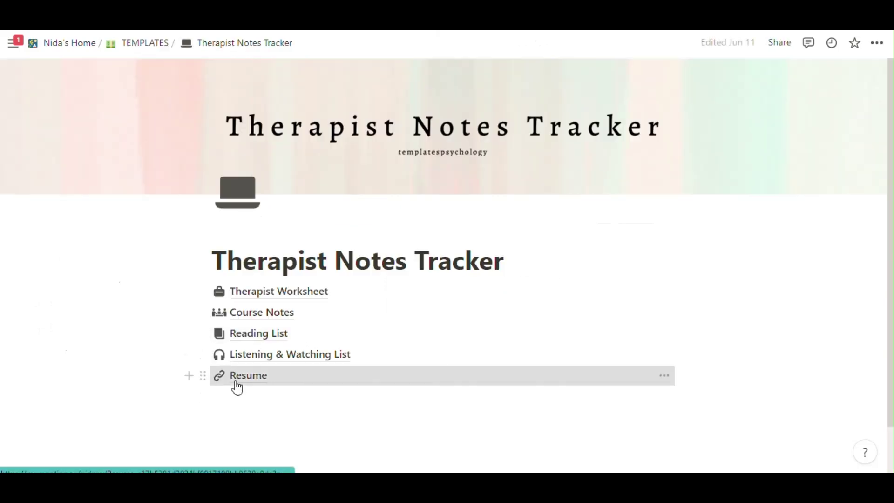
click(237, 378)
scroll(236, 381, down, 5)
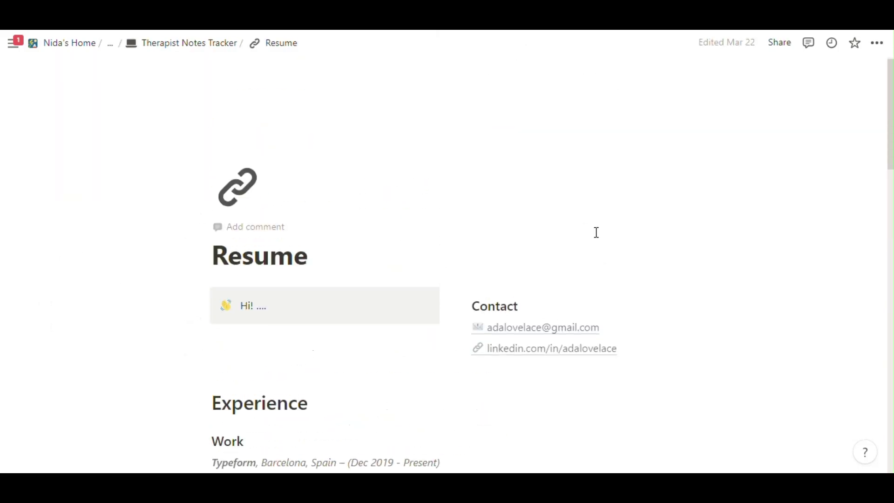
scroll(596, 232, down, 7)
scroll(596, 232, down, 15)
scroll(595, 232, up, 20)
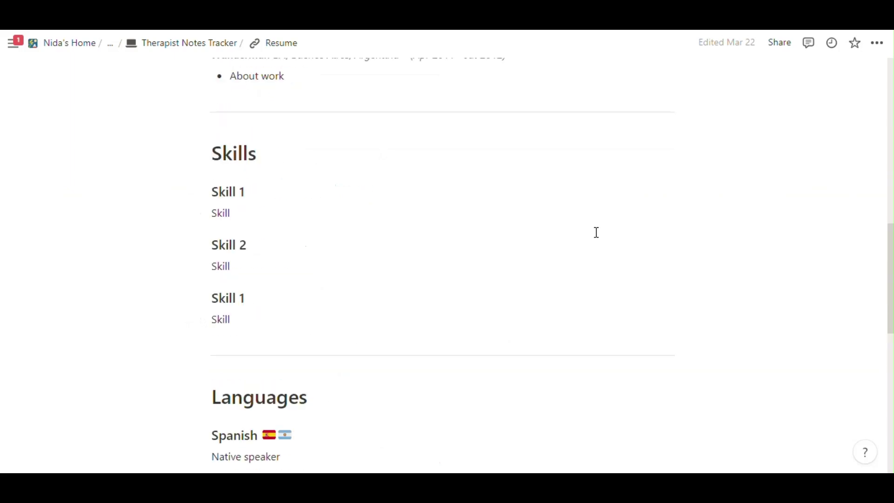
click(343, 268)
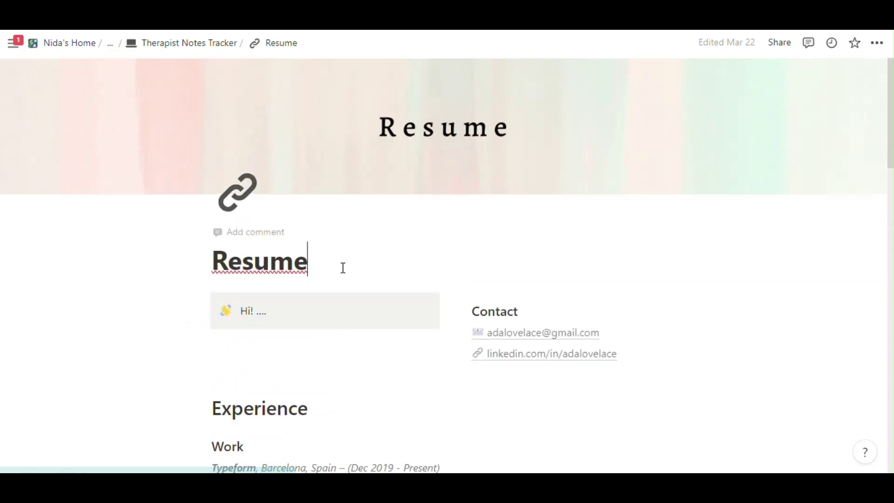
text(You can)
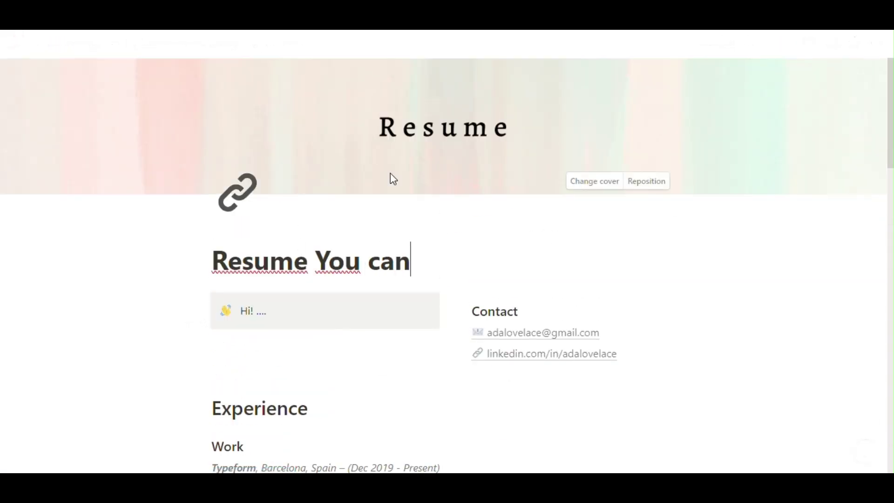
text( share r)
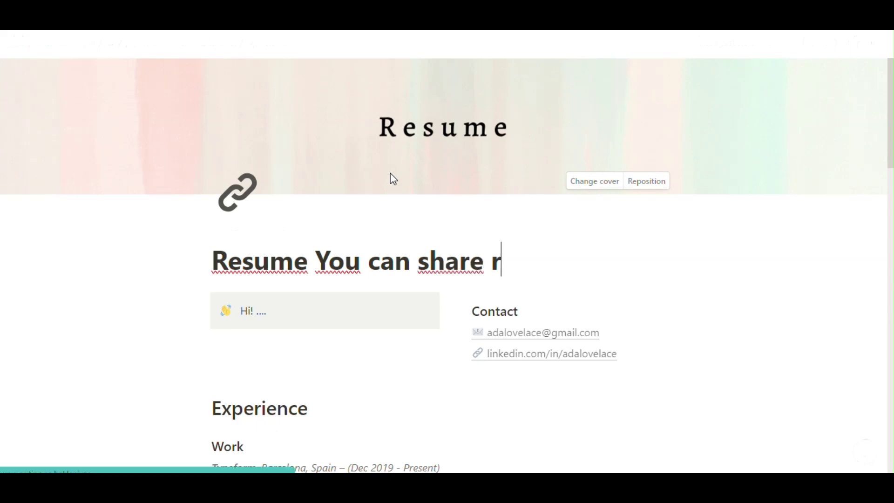
text(esume link )
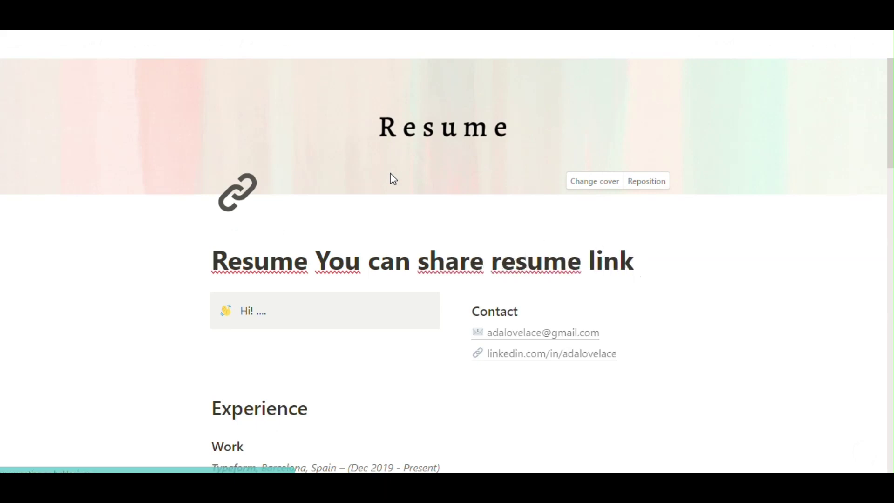
text(for j)
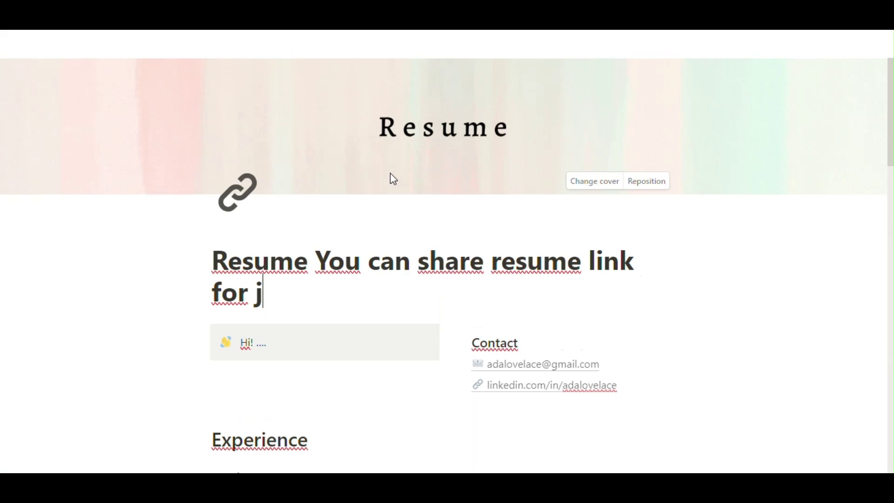
text(ob)
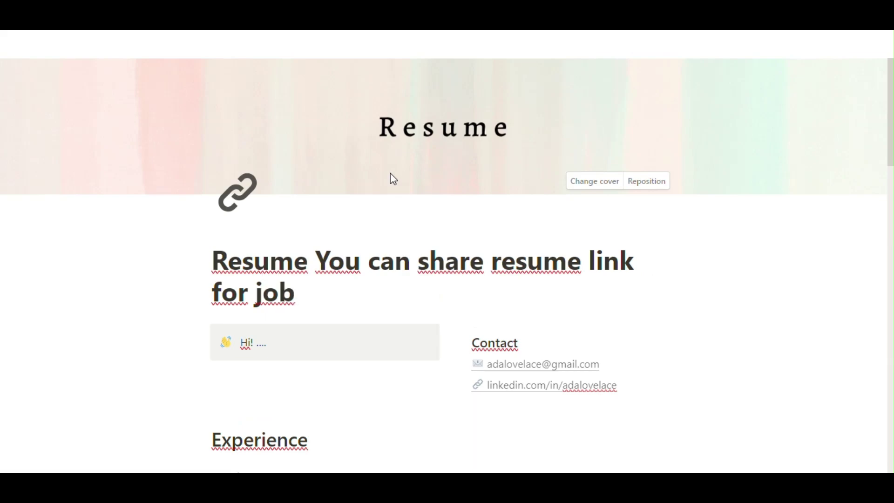
key(ctrl+a)
text(Resume)
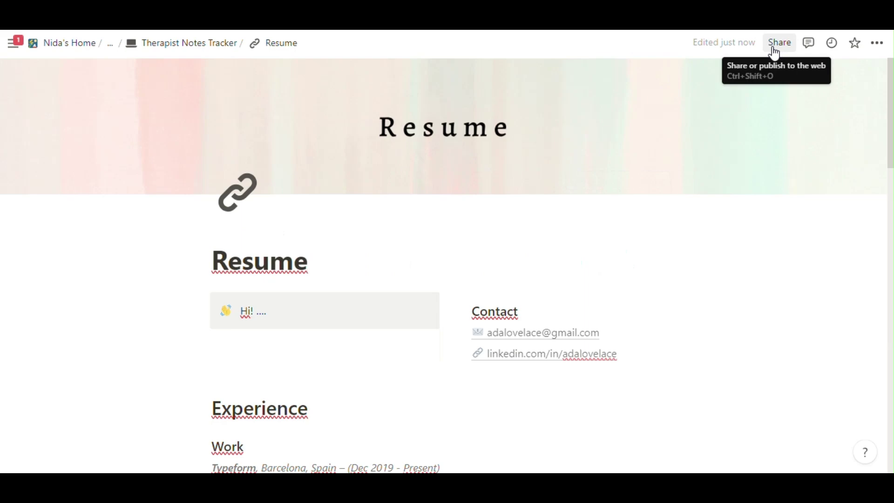
scroll(433, 398, down, 10)
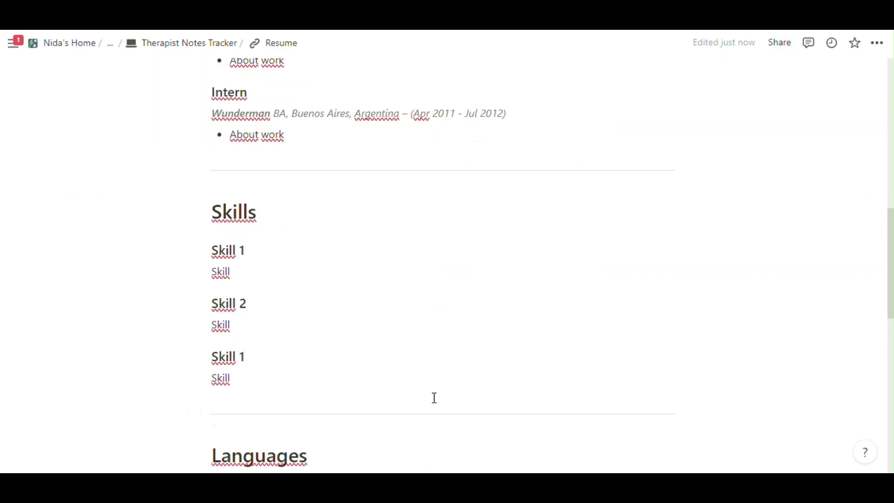
scroll(434, 398, up, 6)
scroll(433, 397, up, 5)
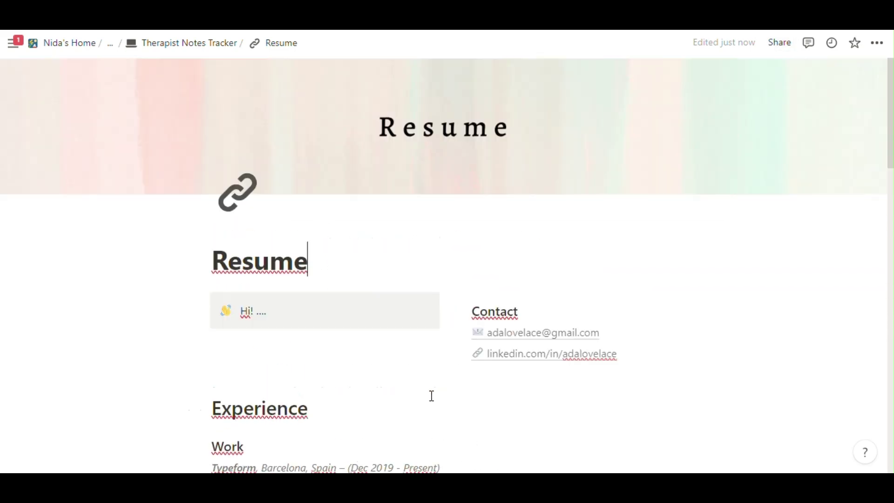
click(210, 43)
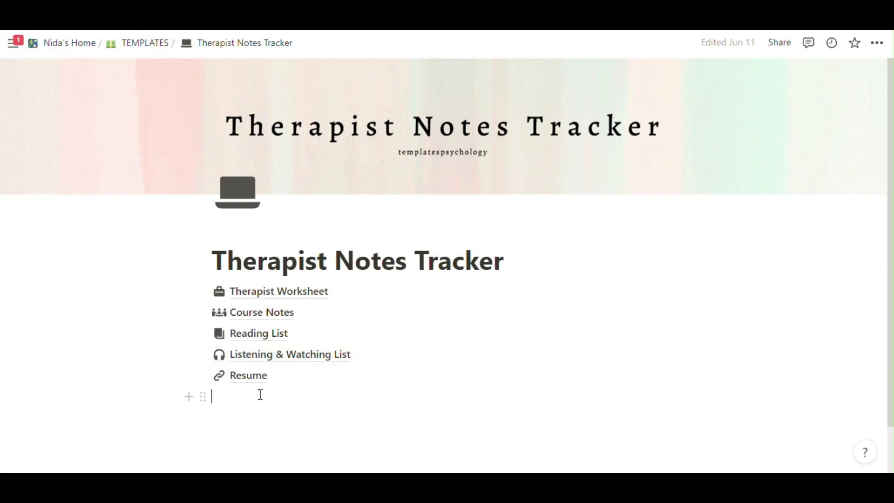
Write 'You can add new page if you want like that' on the empty line under Resume
text(You can add new page if you want)
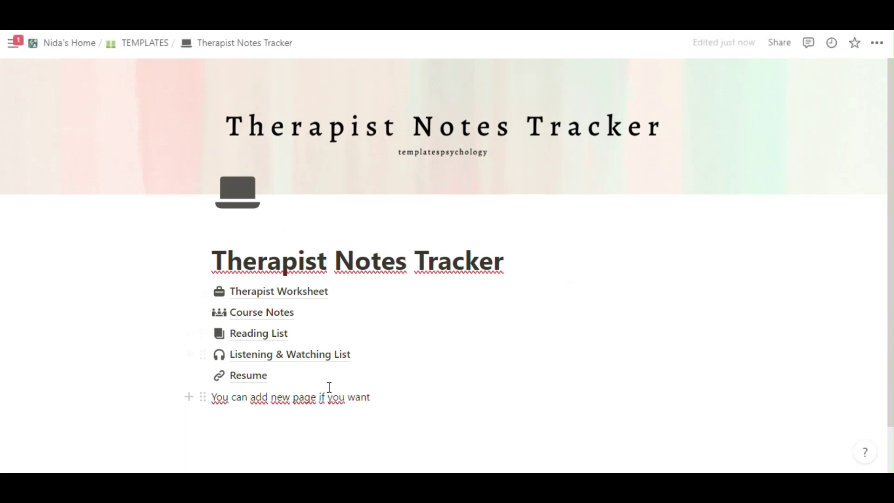
mouse_move(544, 322)
text(ta)
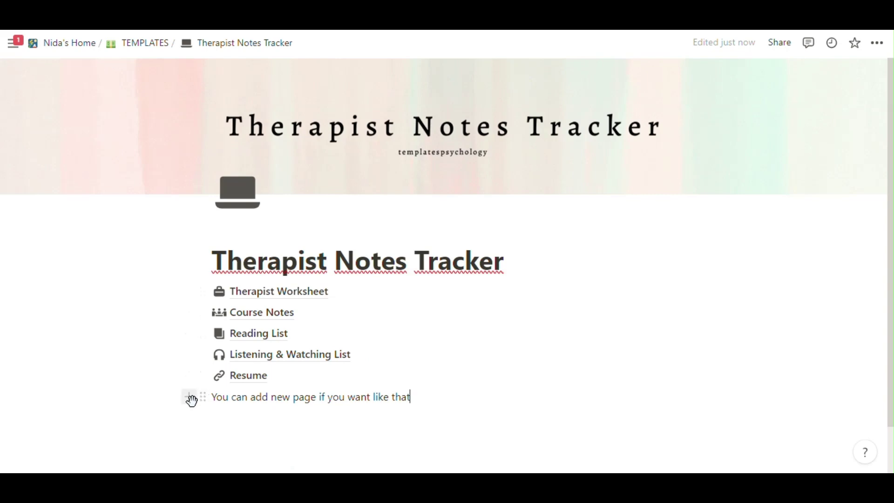
Convert the 'You can add new page if you want like that' line into a page, view it, and return to Therapist Notes Tracker
click(203, 398)
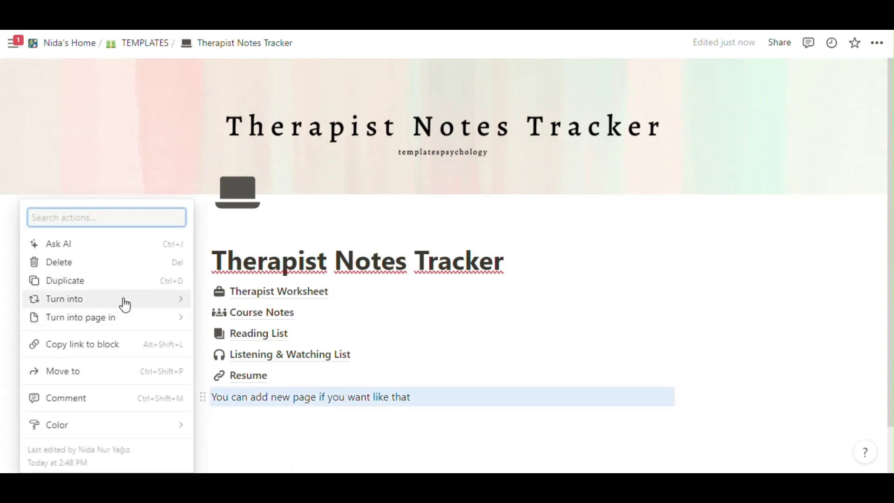
mouse_move(104, 303)
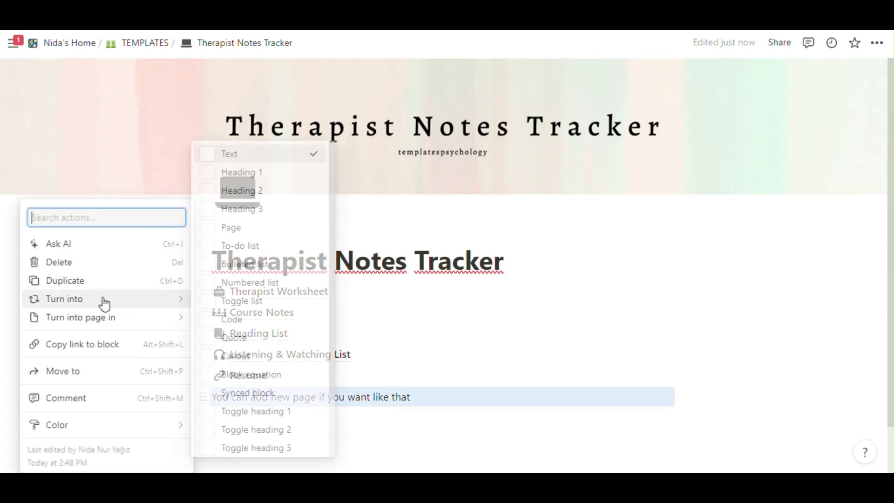
click(240, 233)
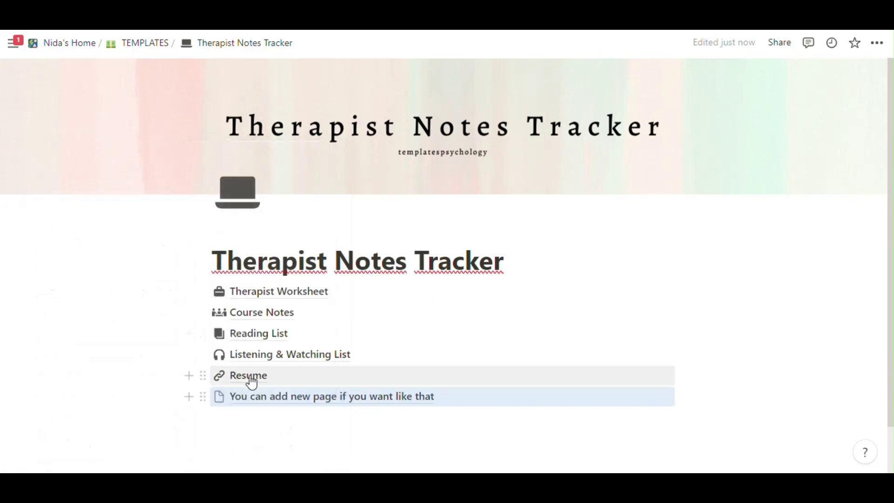
click(265, 400)
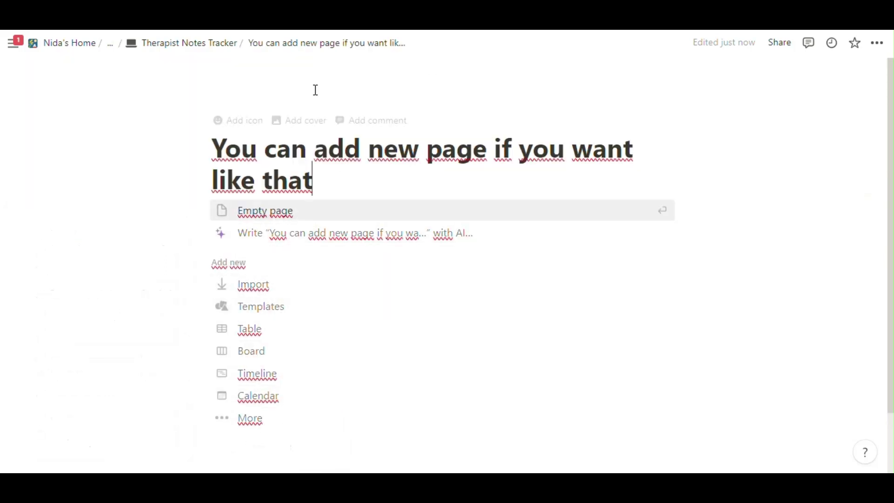
click(219, 46)
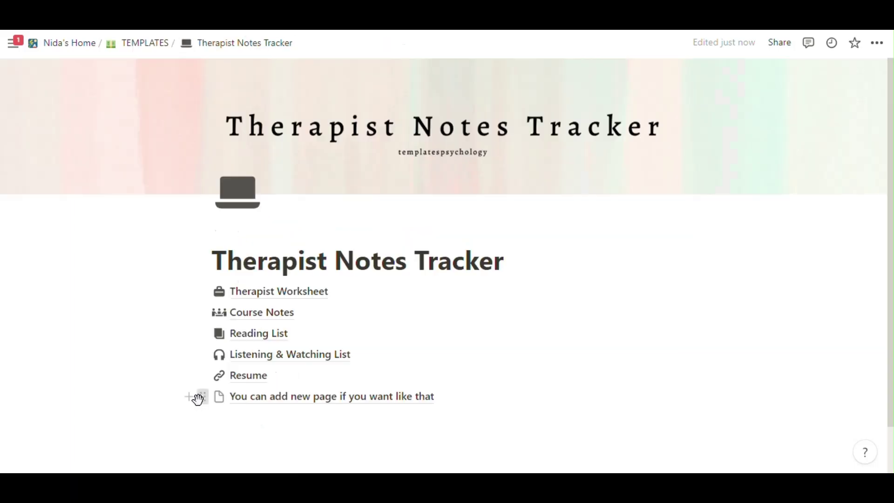
Delete the 'You can add new page if you want like that' subpage below Resume
click(201, 397)
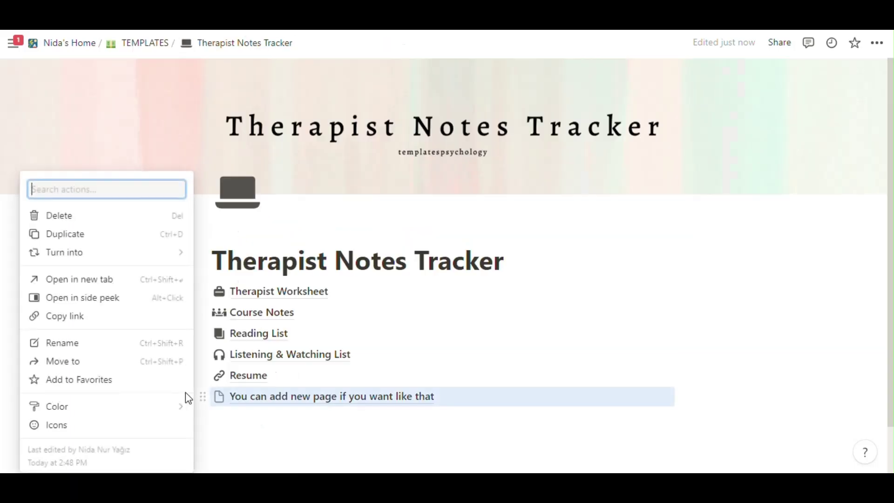
click(131, 219)
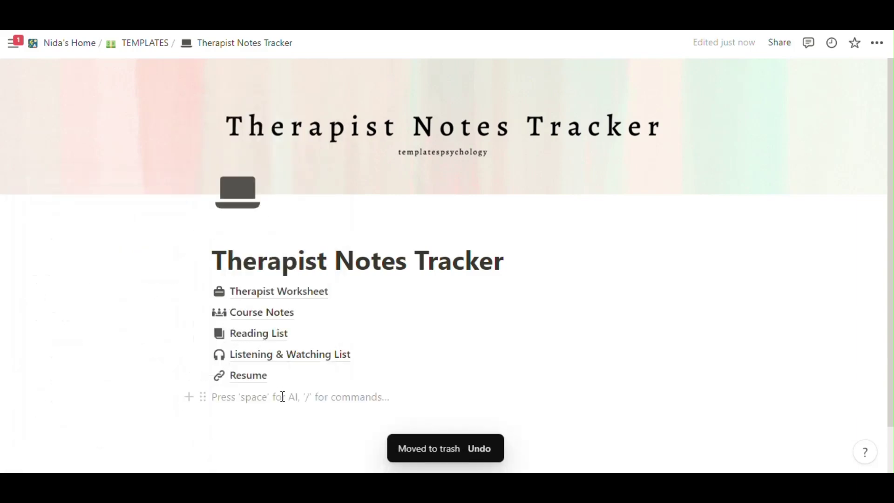